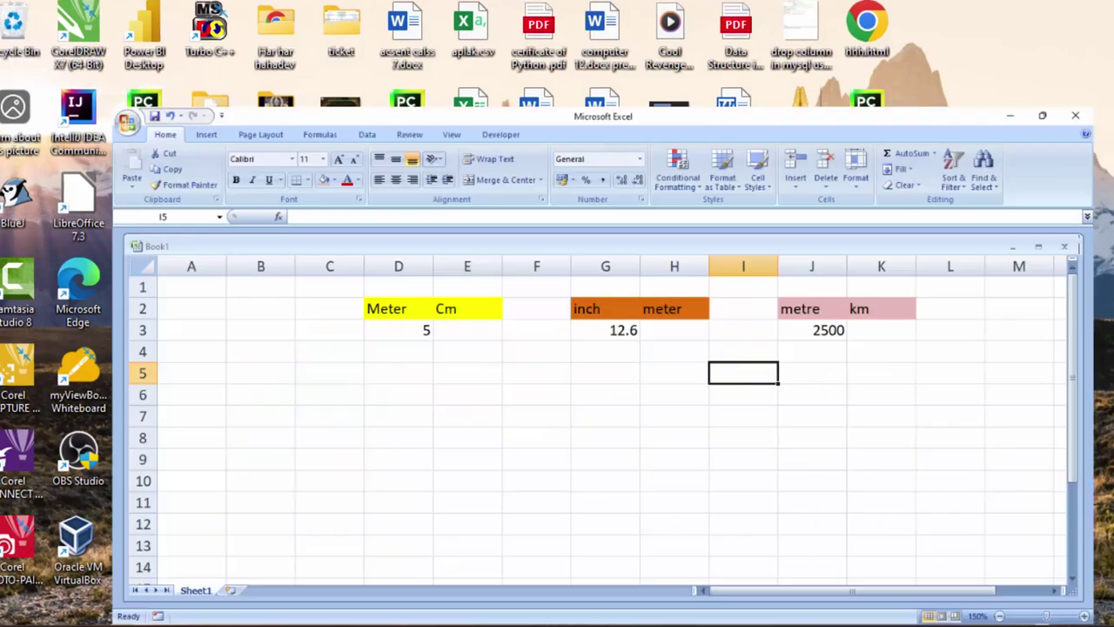
- Point out the meter value 5, its empty Cm cell and the inch value 12.6
left_click(103, 210)
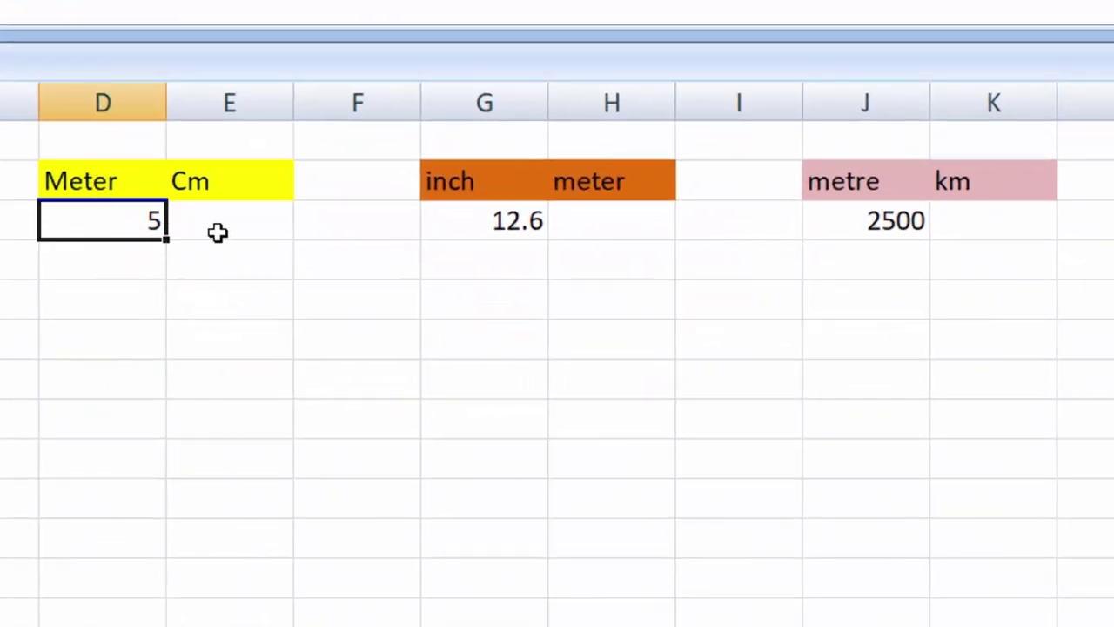
left_click(218, 231)
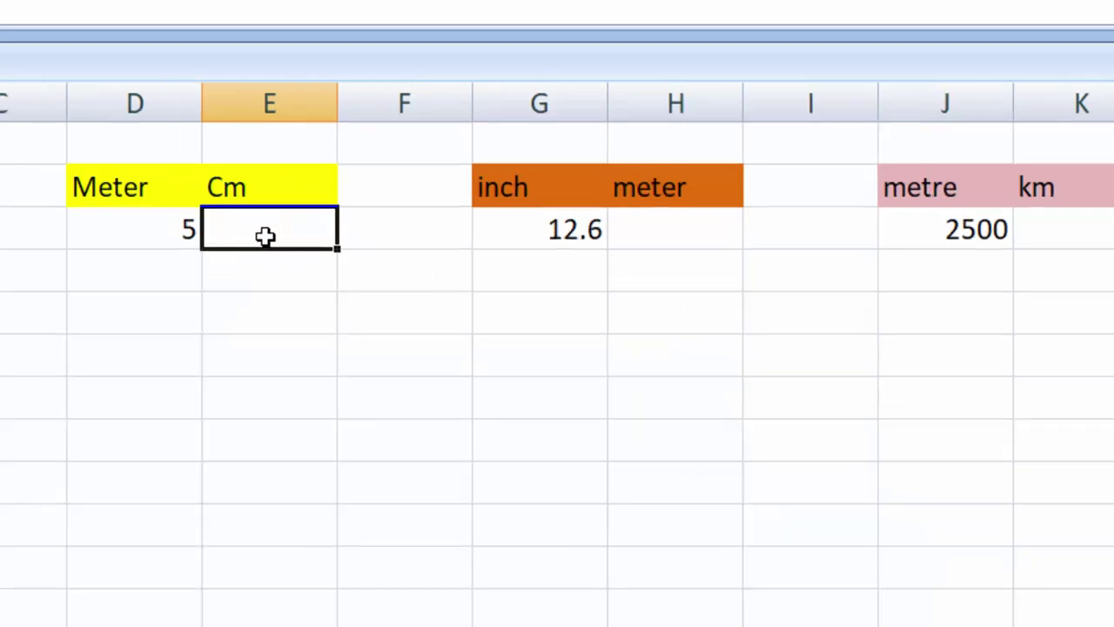
left_click(147, 229)
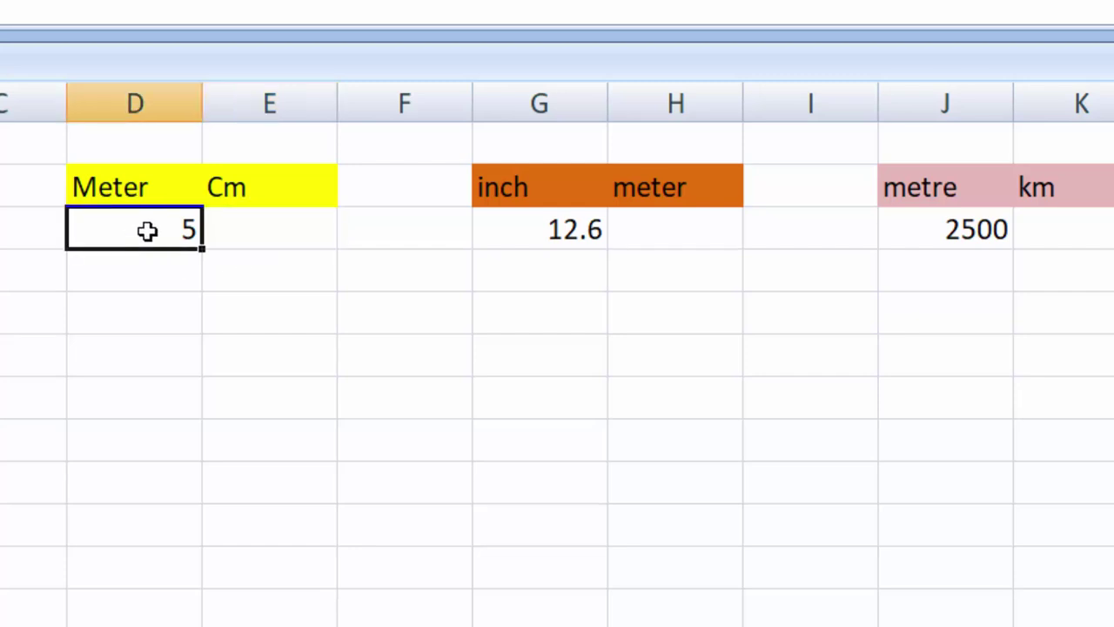
left_click(277, 220)
left_click(166, 218)
left_click(531, 231)
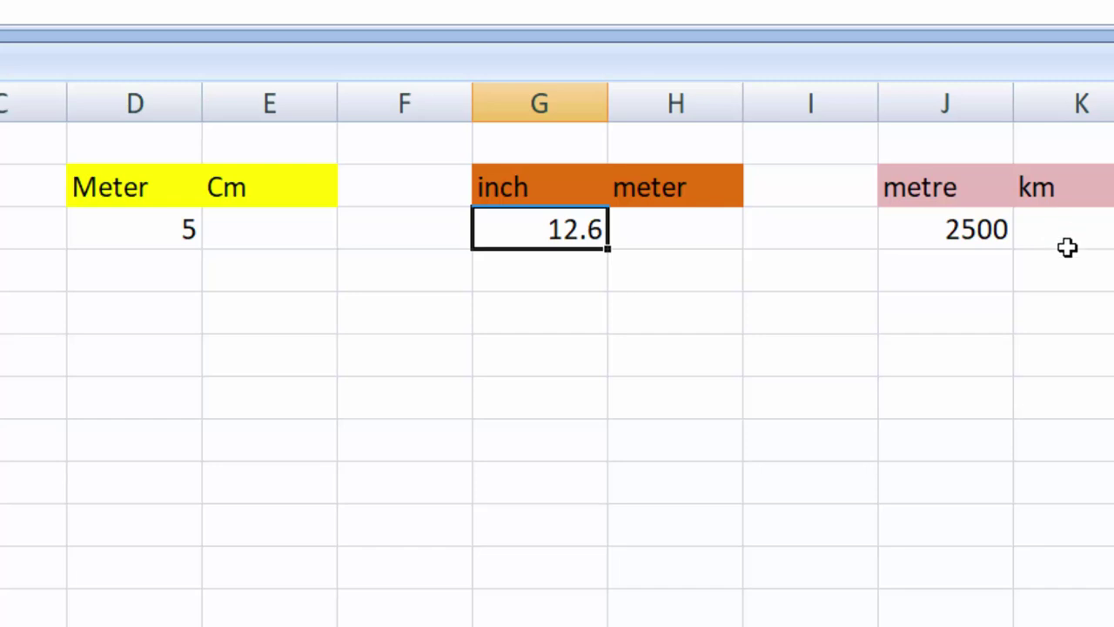
- Start a =CONVERT( formula in E3 from the =con autocomplete list
left_click(311, 216)
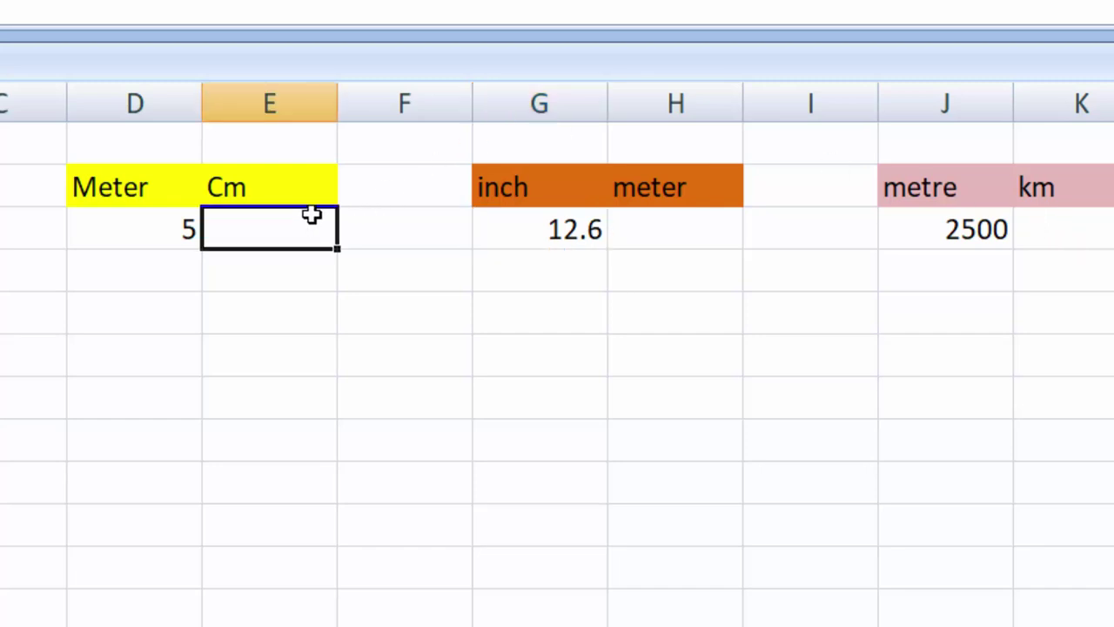
type("=")
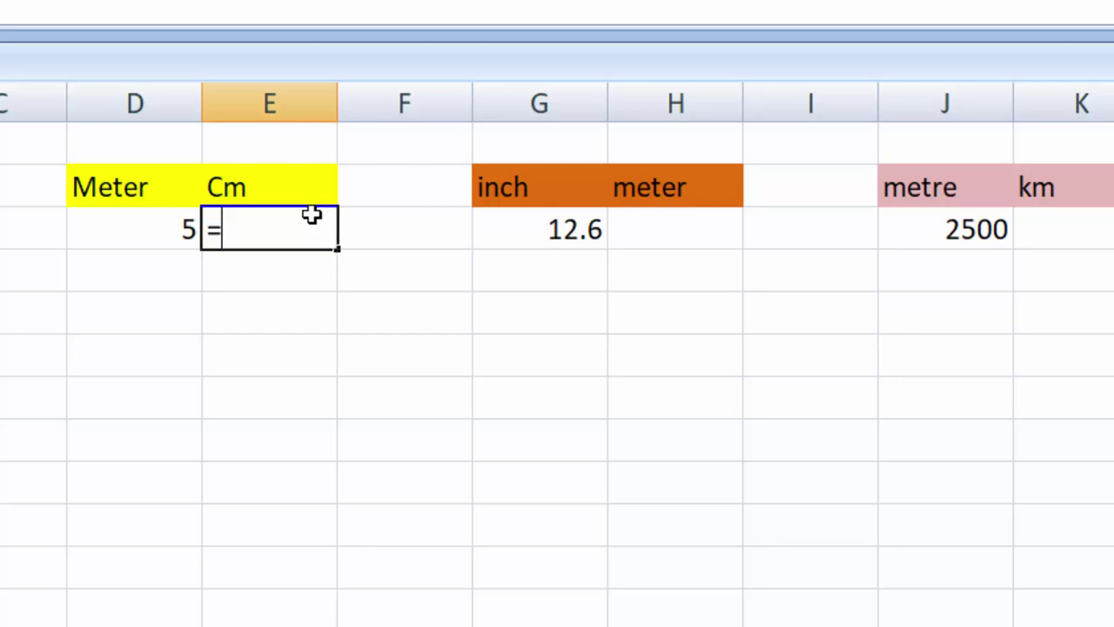
type("co")
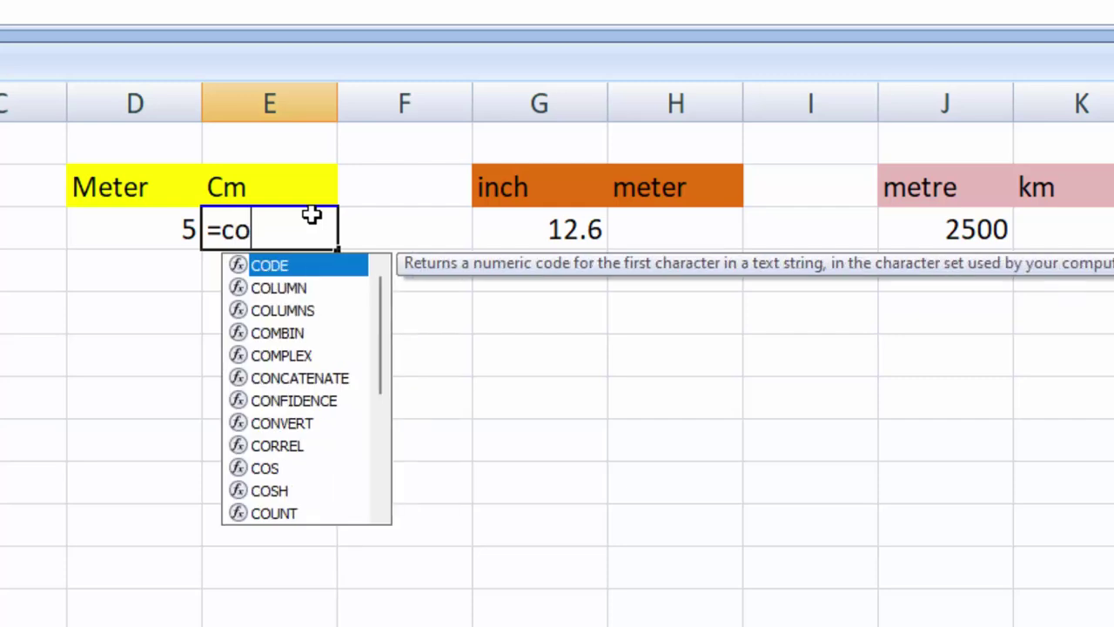
type("n")
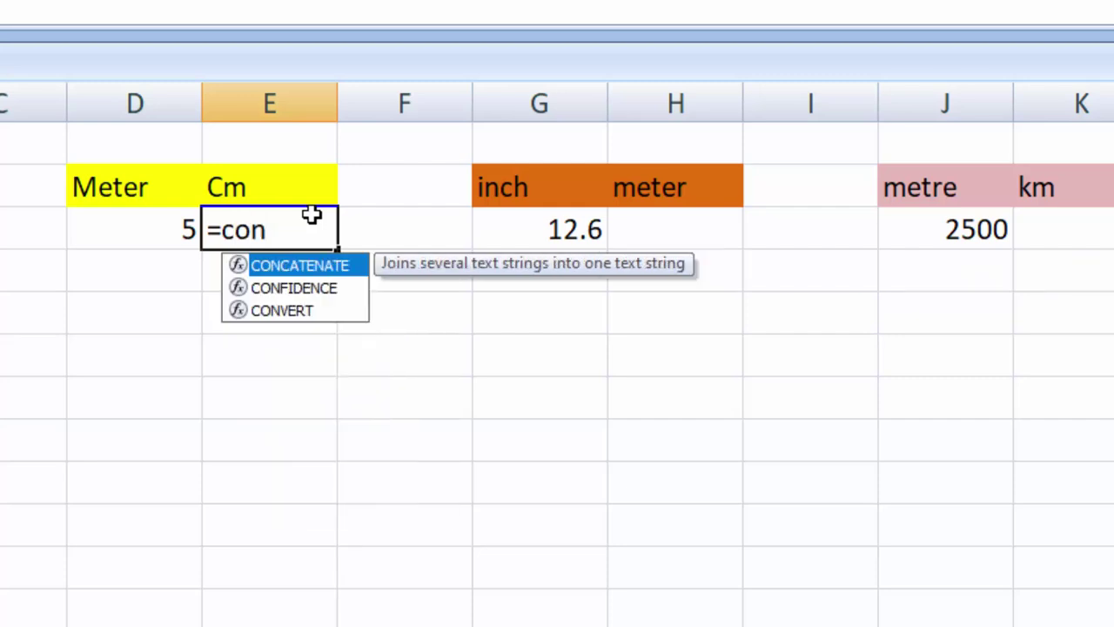
key("Down")
key("Down")
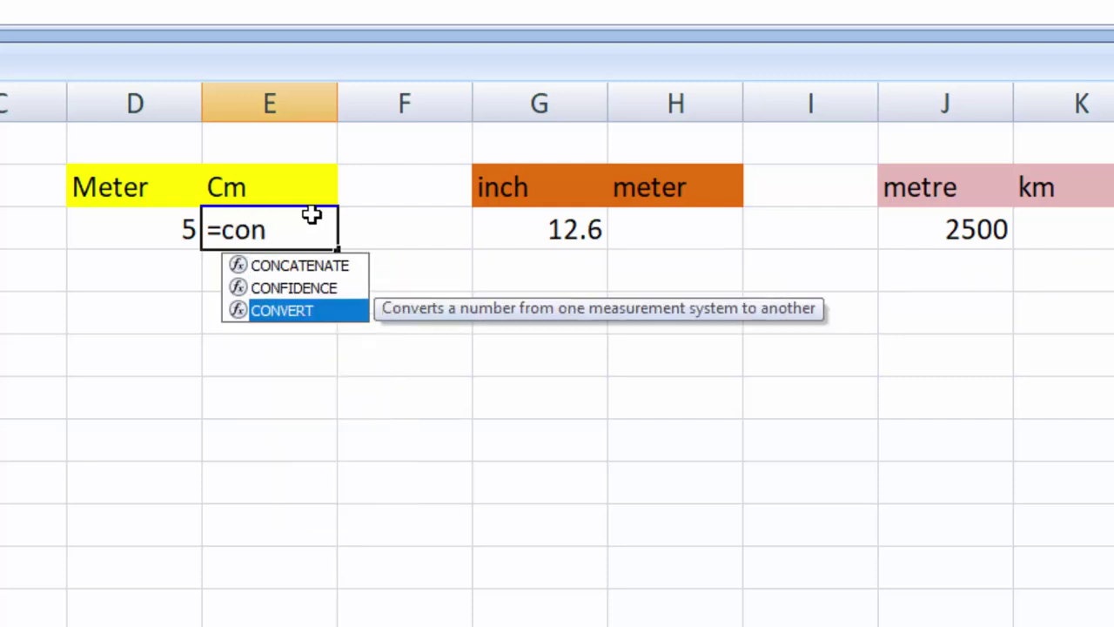
key("Tab")
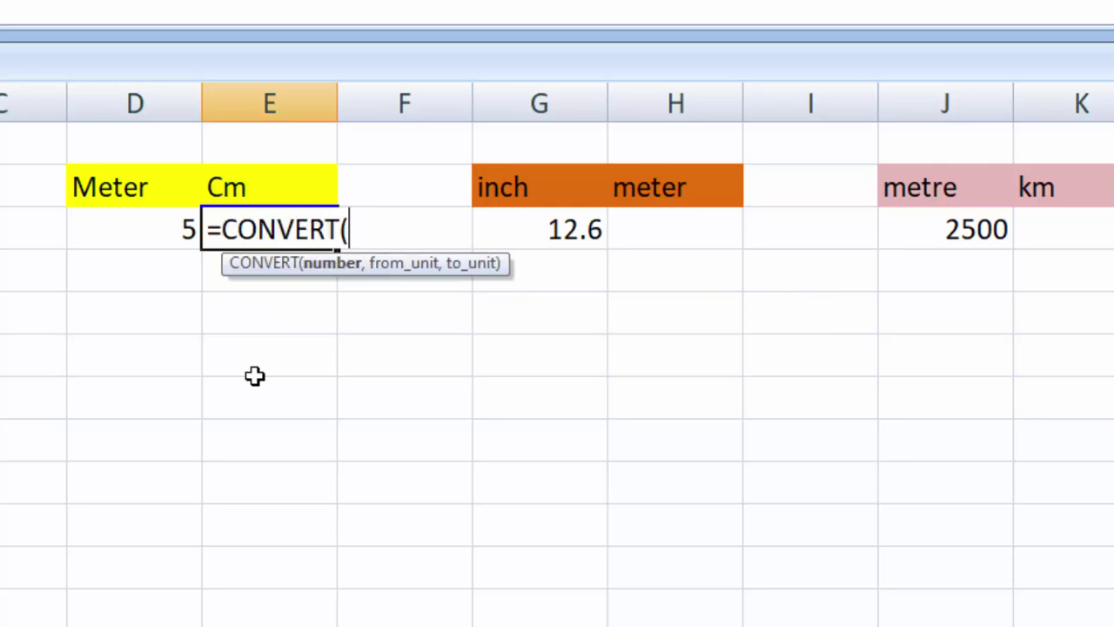
- Finish E3 as =CONVERT(D3,"m","cm") so it returns 500
left_click(130, 225)
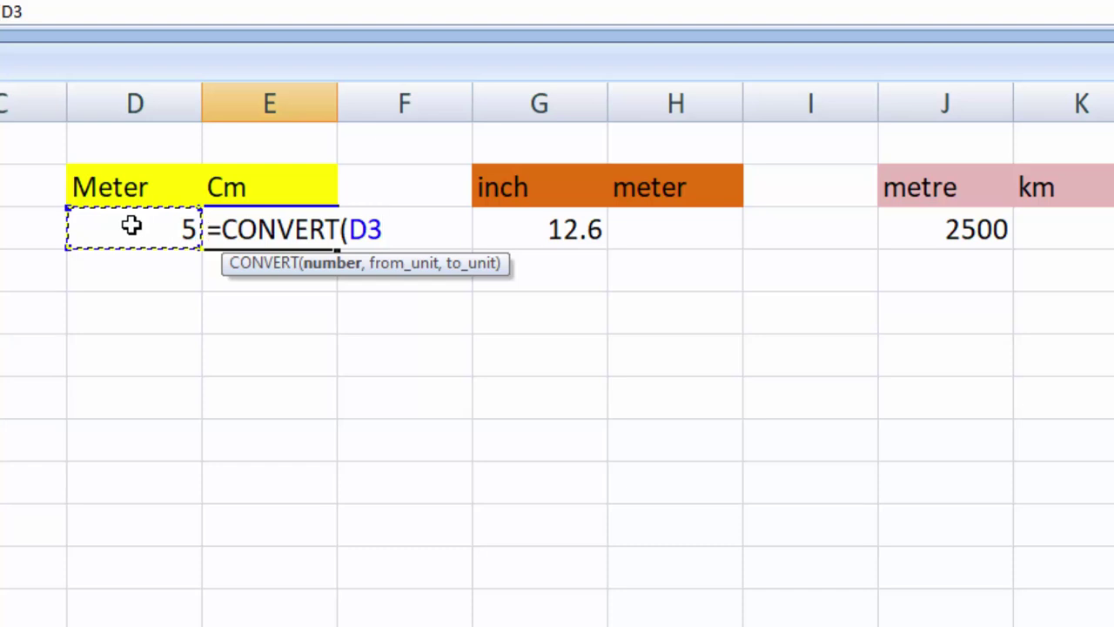
type(",")
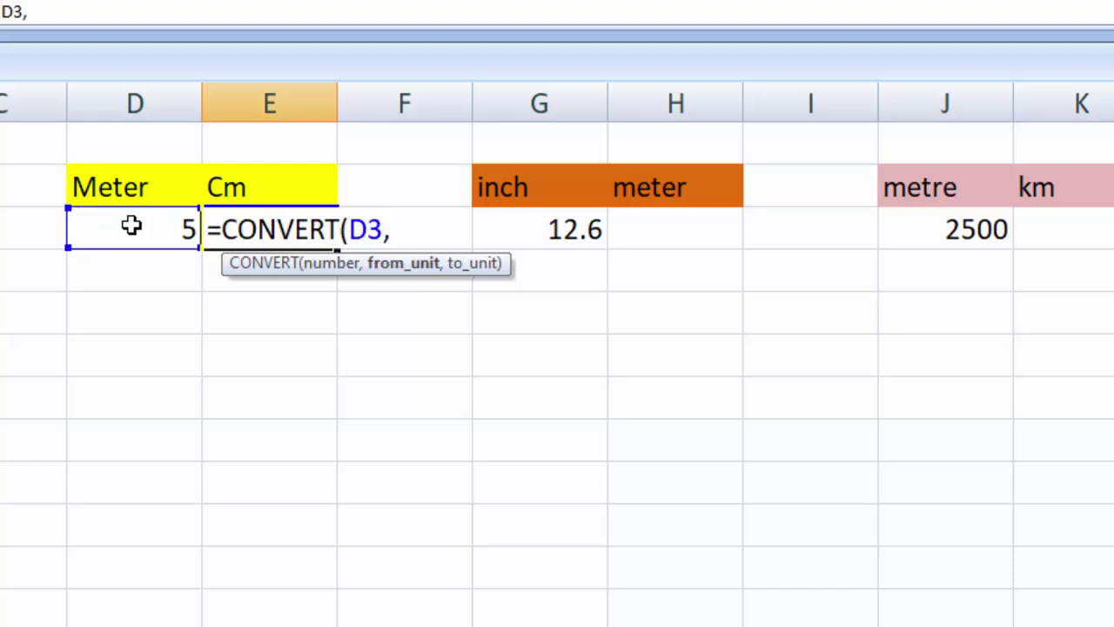
type("\"")
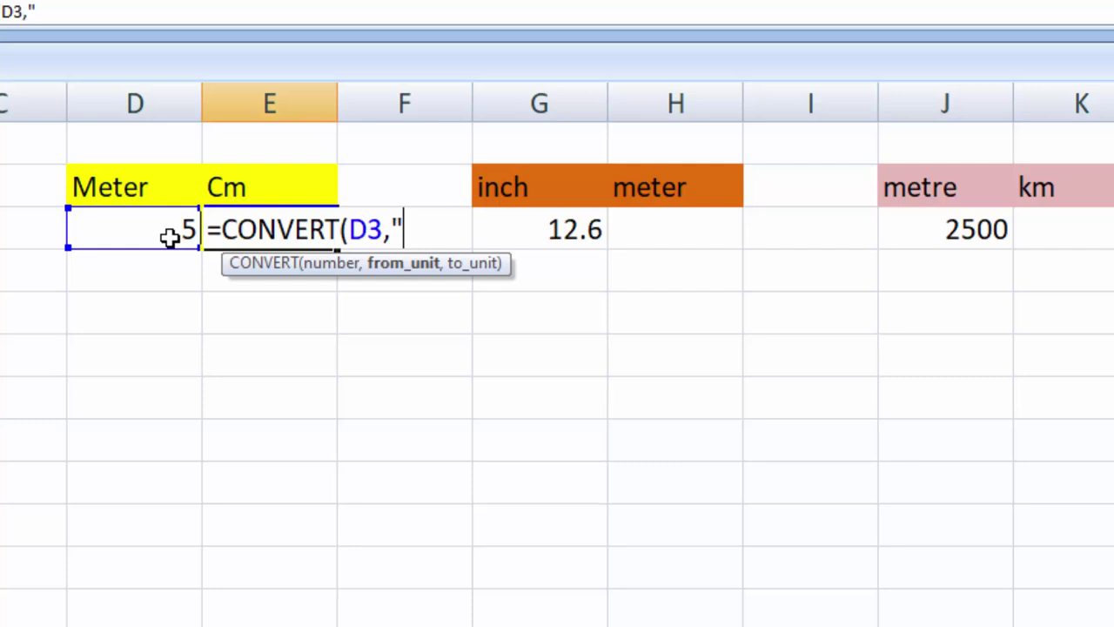
type("m")
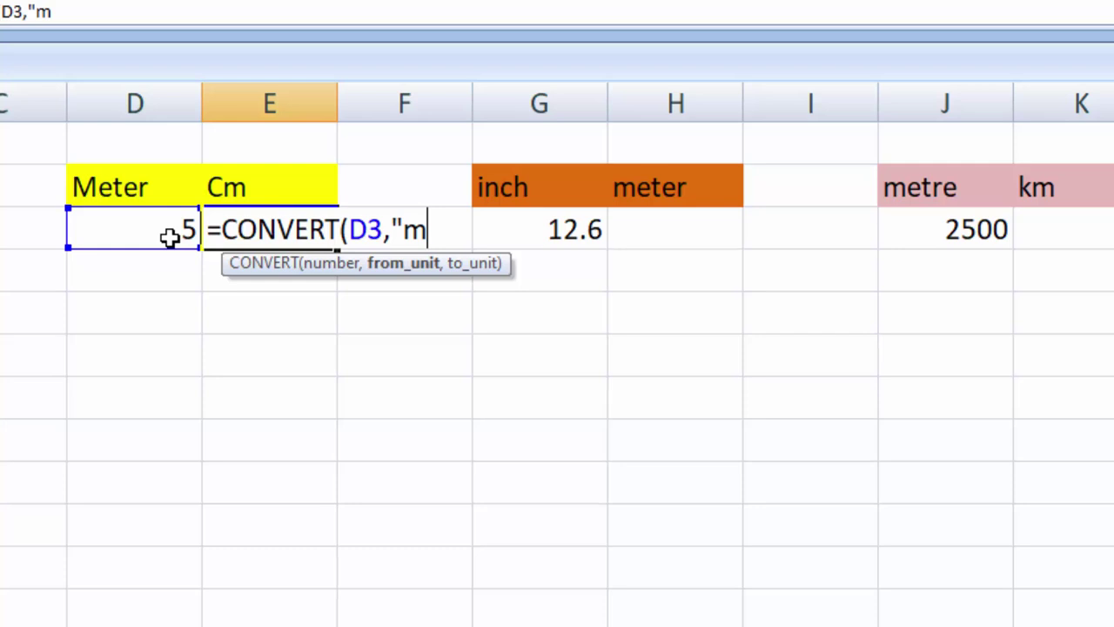
key("BackSpace")
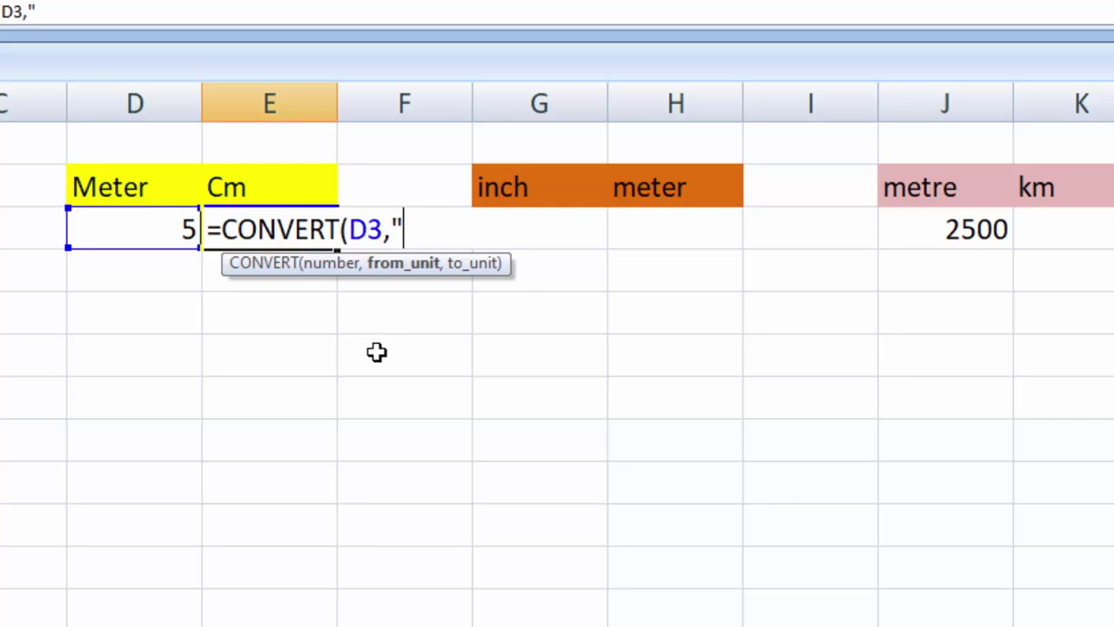
type("m")
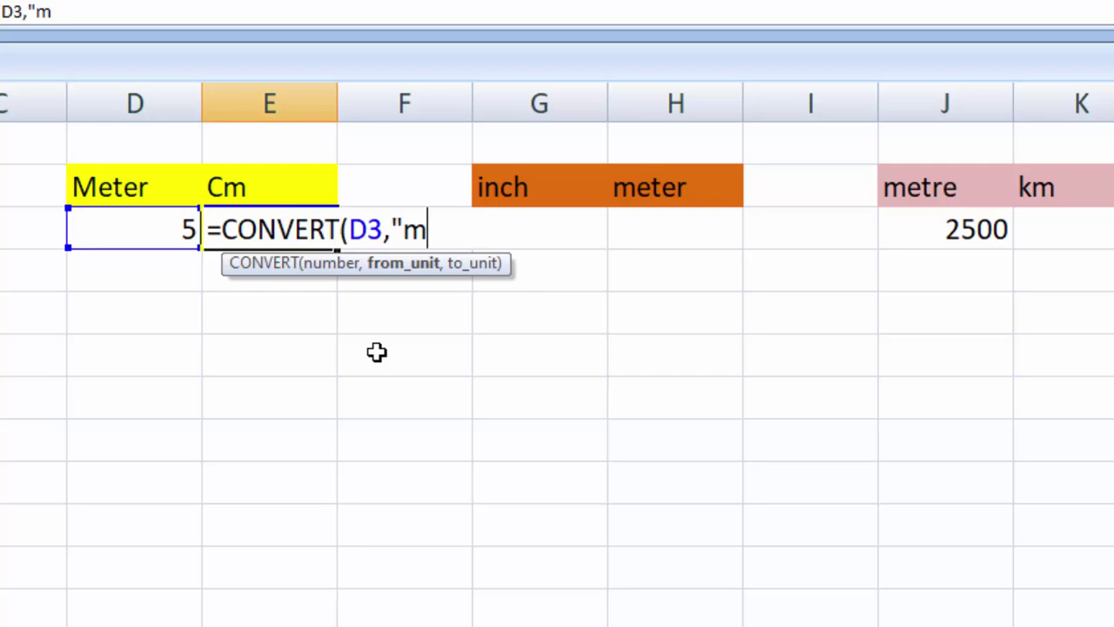
type("\"")
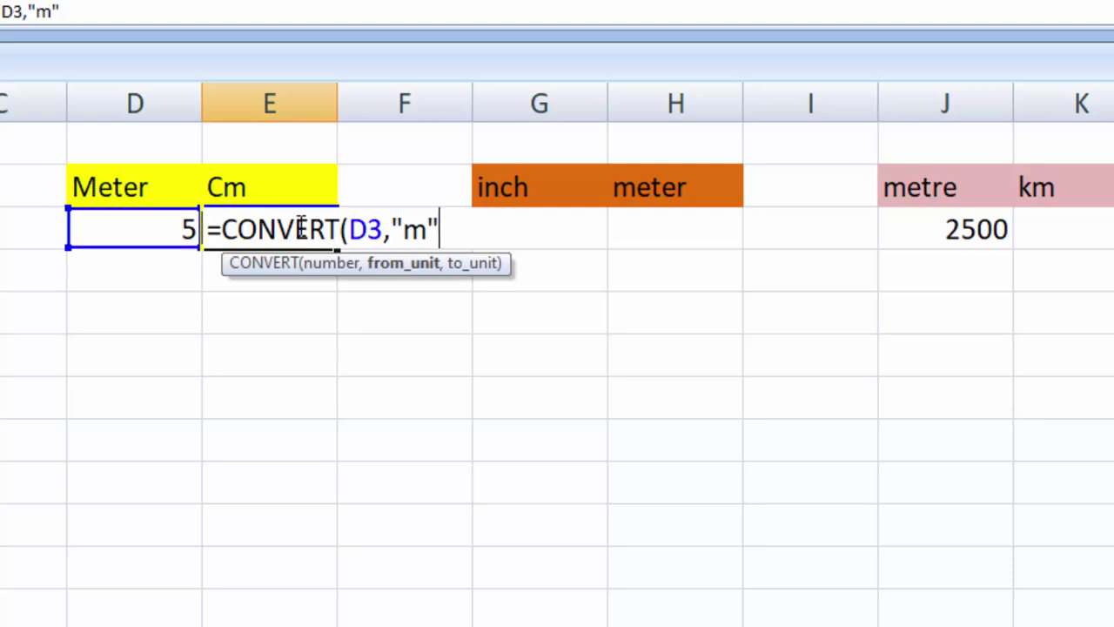
type(",\"c")
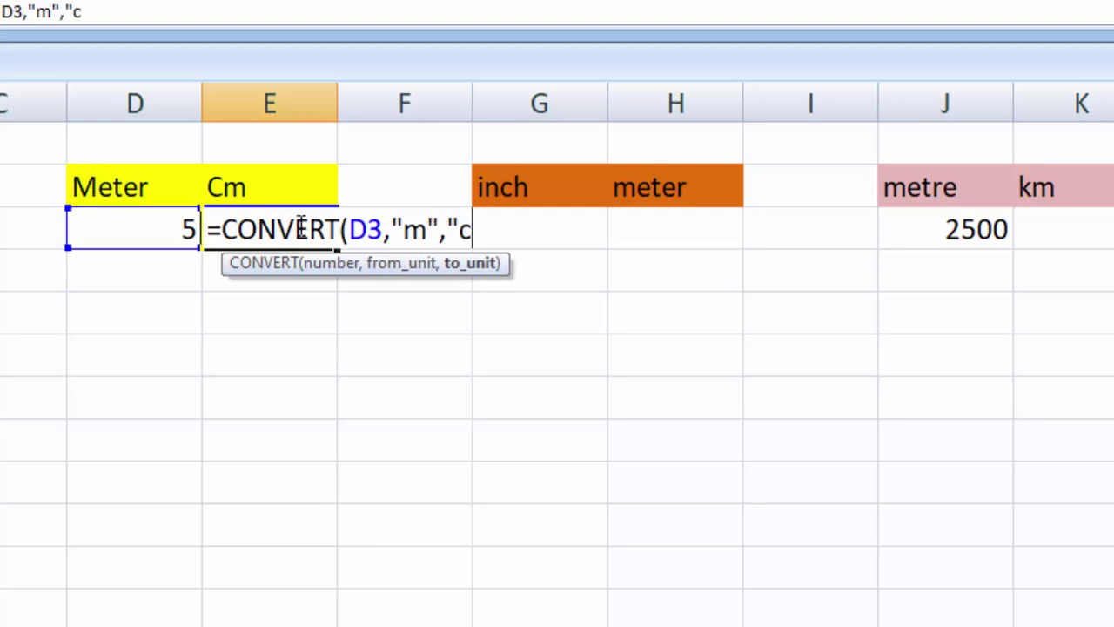
type("m")
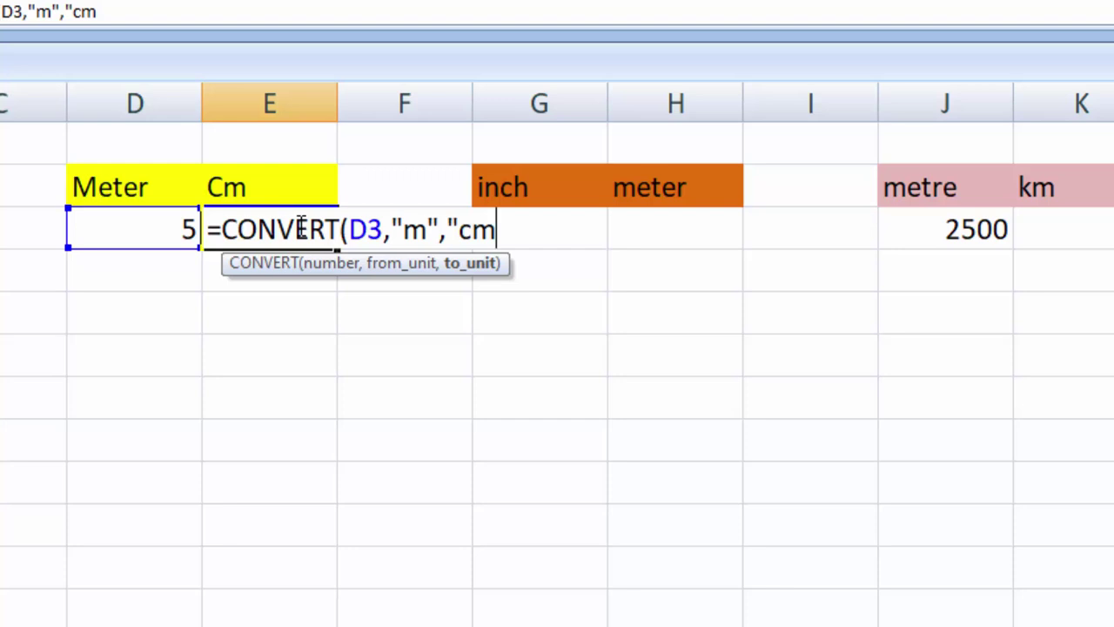
type("\")")
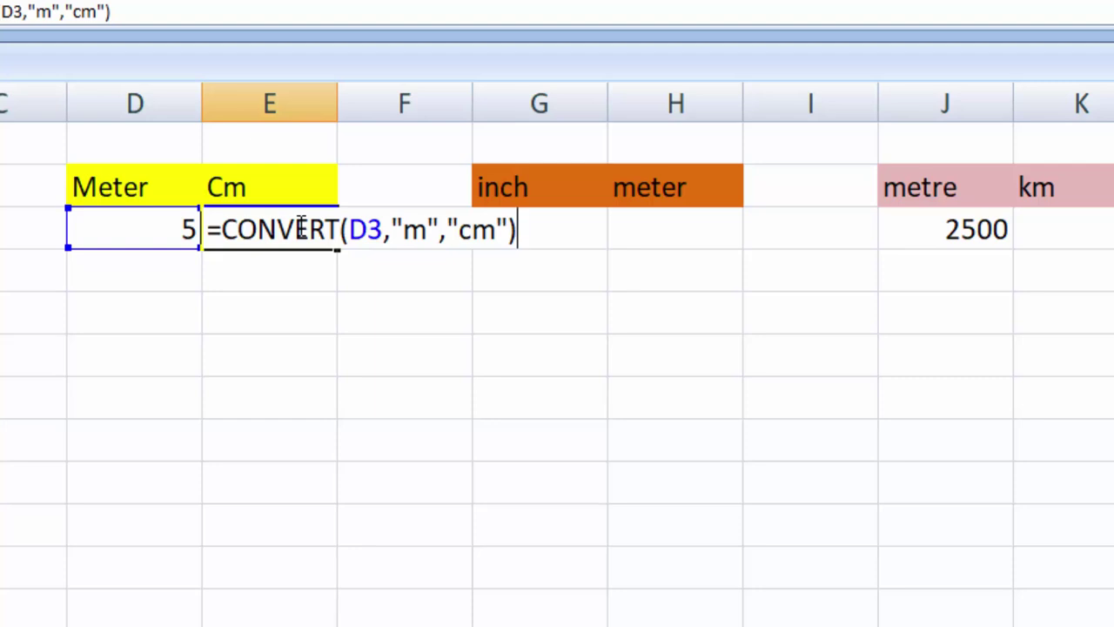
key("Return")
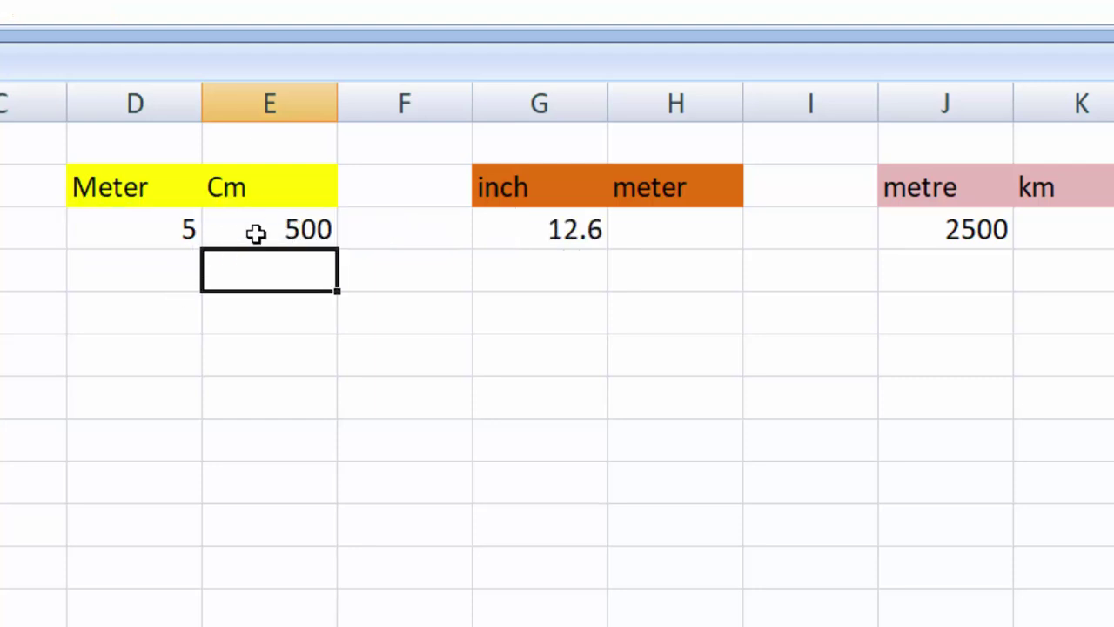
- Fill the Meter column below 5 with 5.6, 6, 67.7, 4.7 and 4.9
left_click(162, 264)
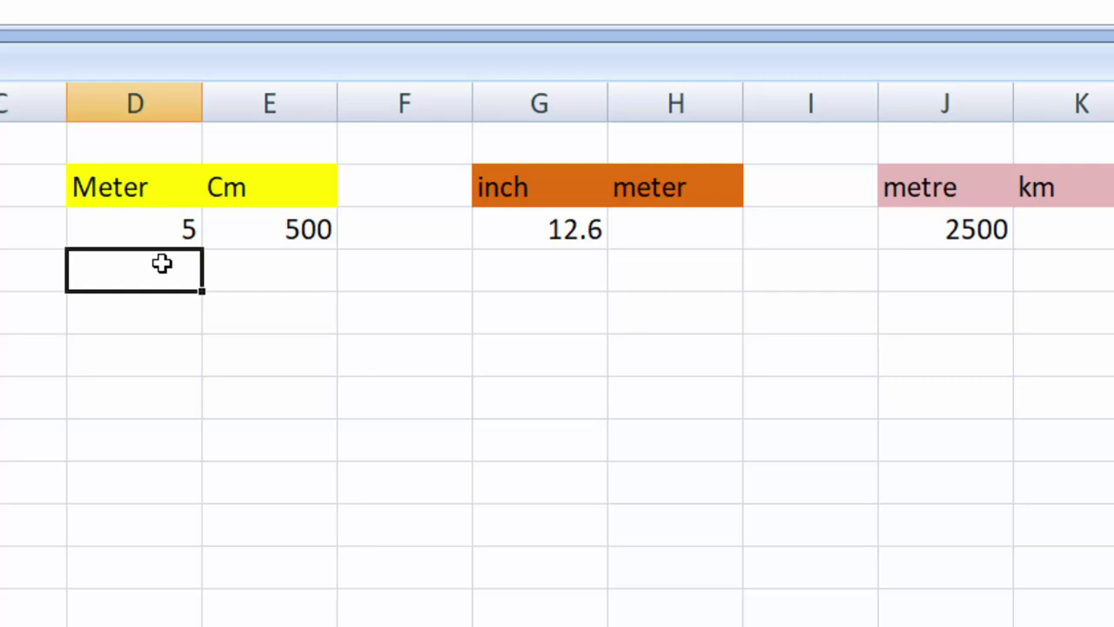
type("5.6")
key("Return")
type("6")
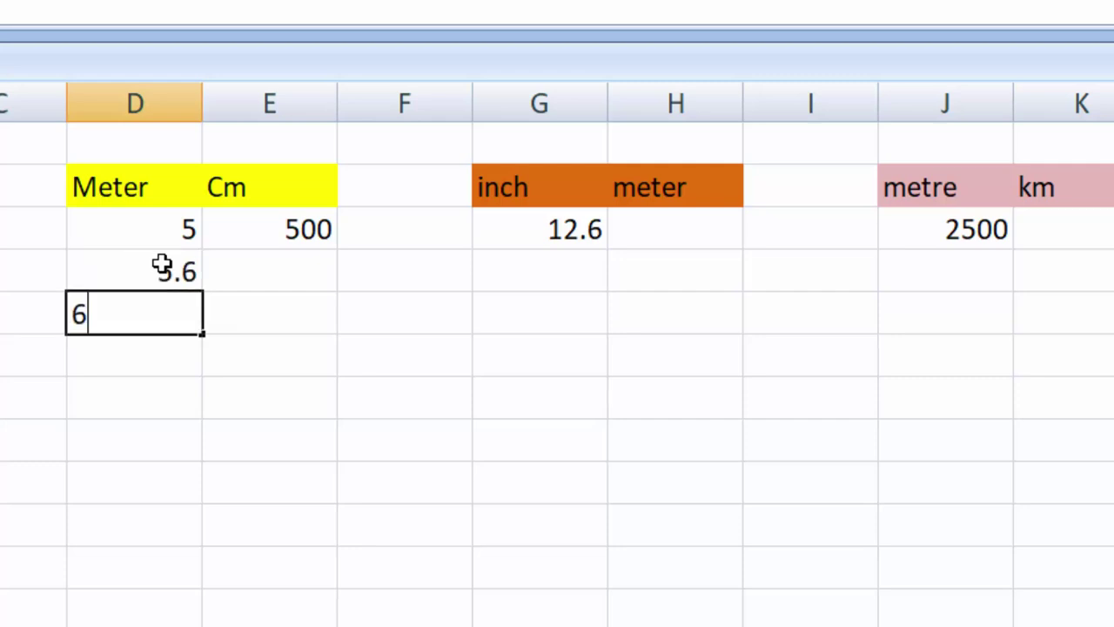
key("Return")
key("Return")
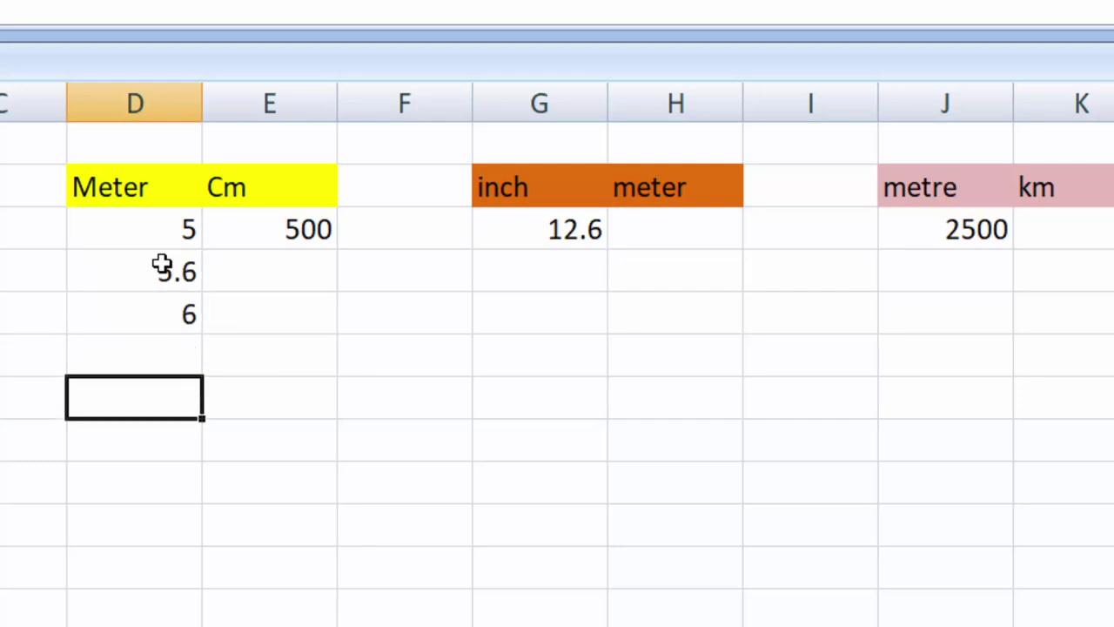
type("4.7")
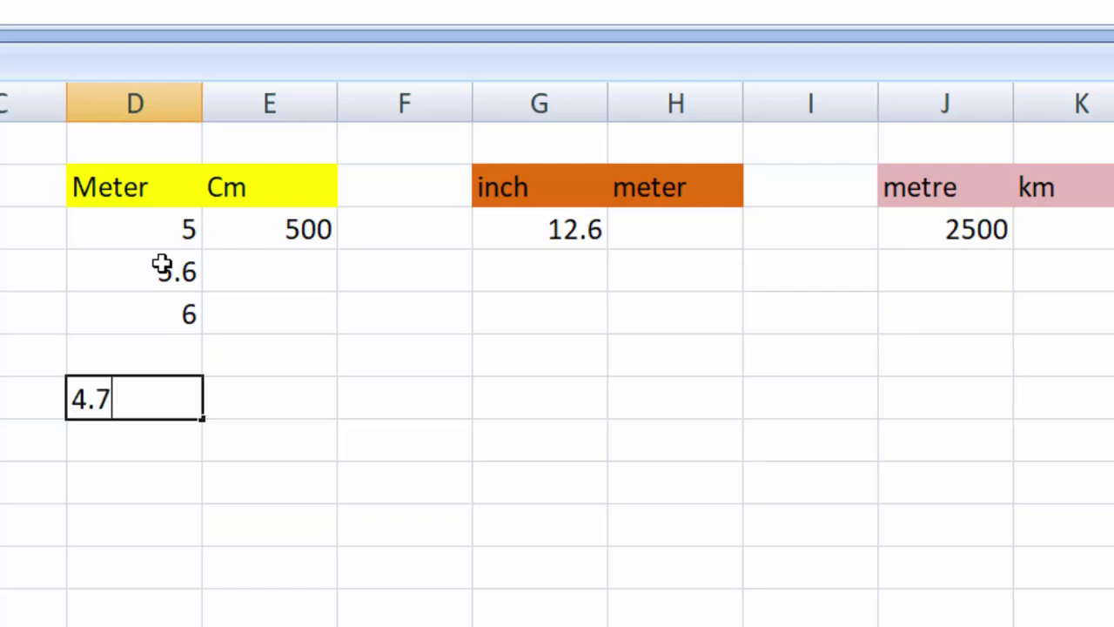
key("Return")
type("4.9")
key("Return")
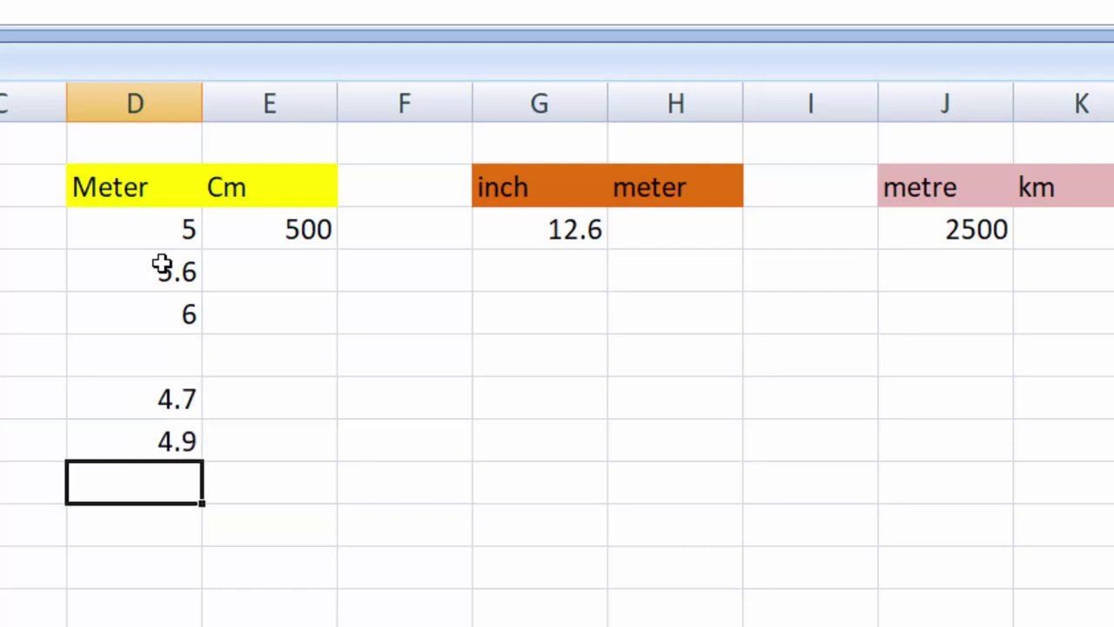
left_click(157, 361)
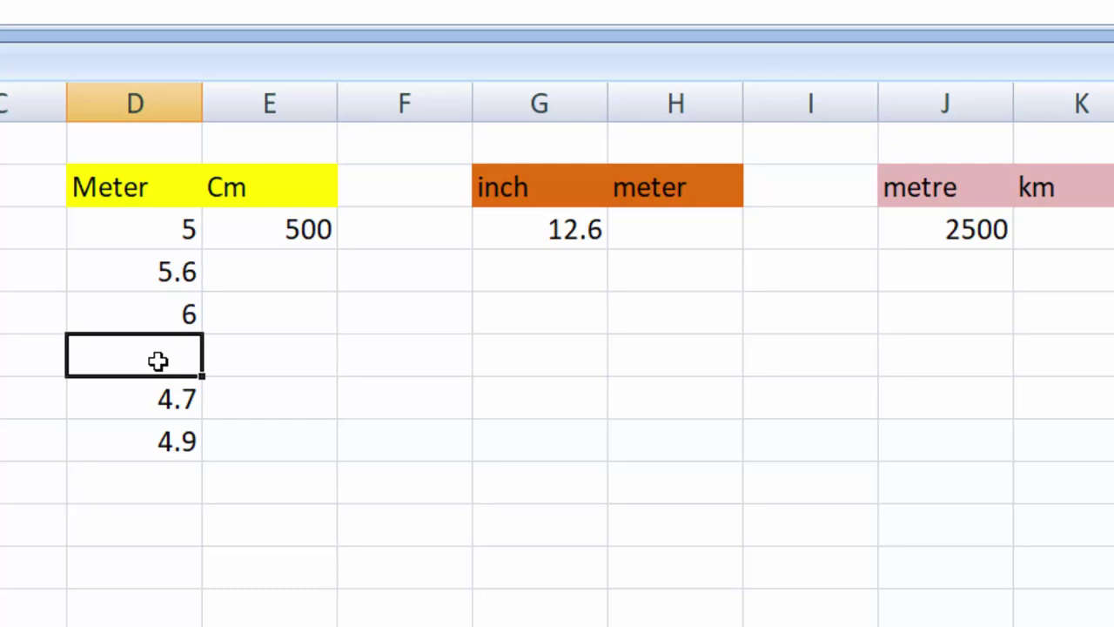
type("67.7")
key("Return")
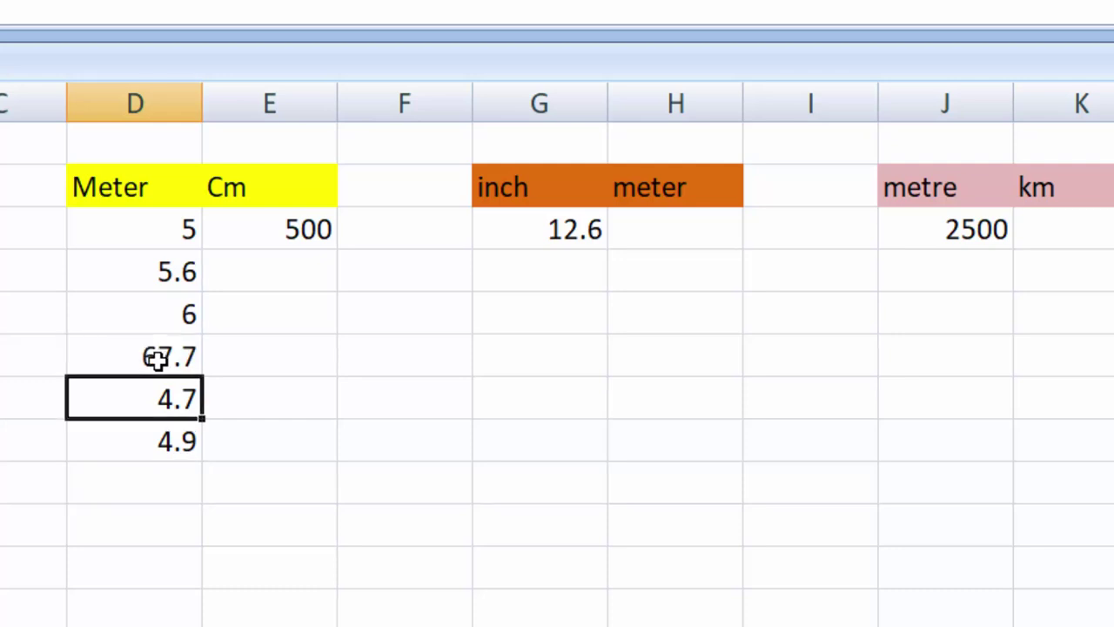
- Copy E3's cm conversion down to E8, giving 560, 600, 6770, 470 and 490
left_click(254, 220)
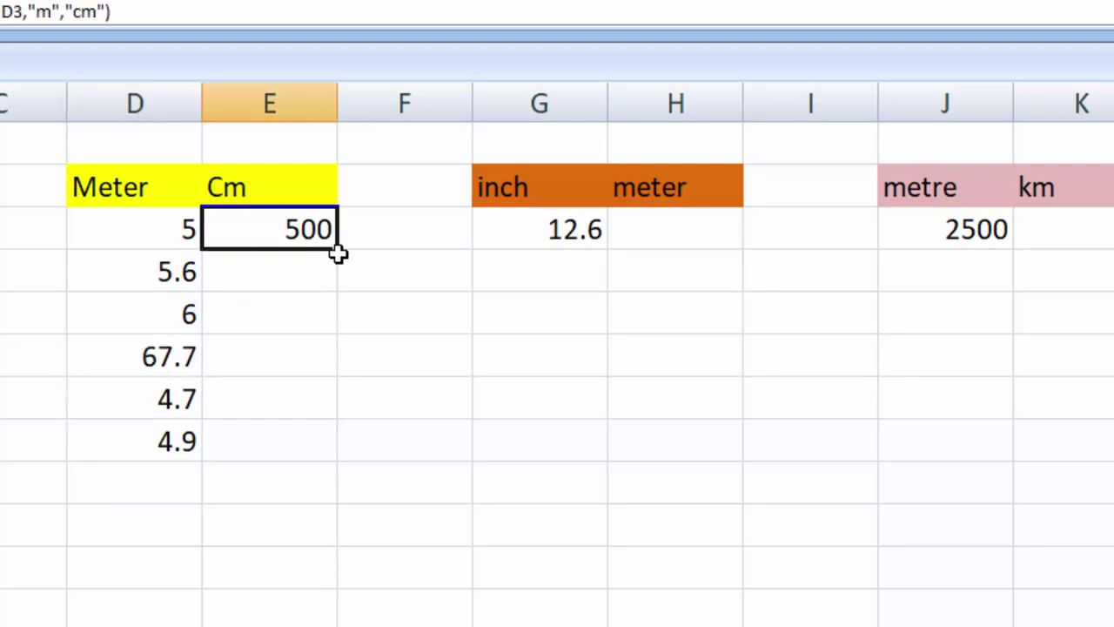
left_click_drag(336, 286, 336, 462)
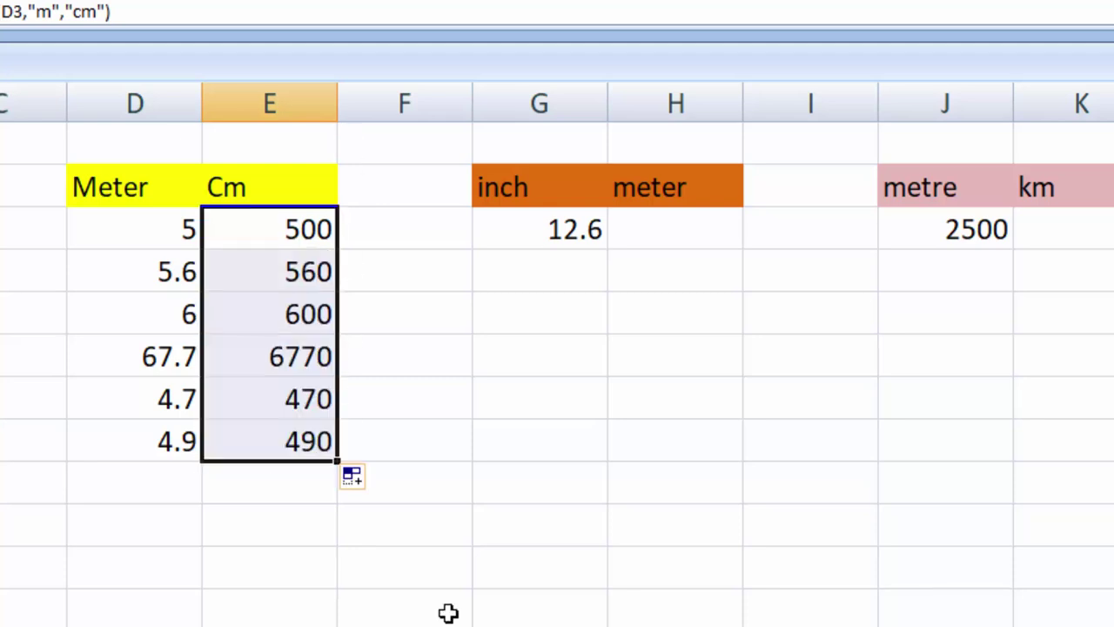
left_click(677, 231)
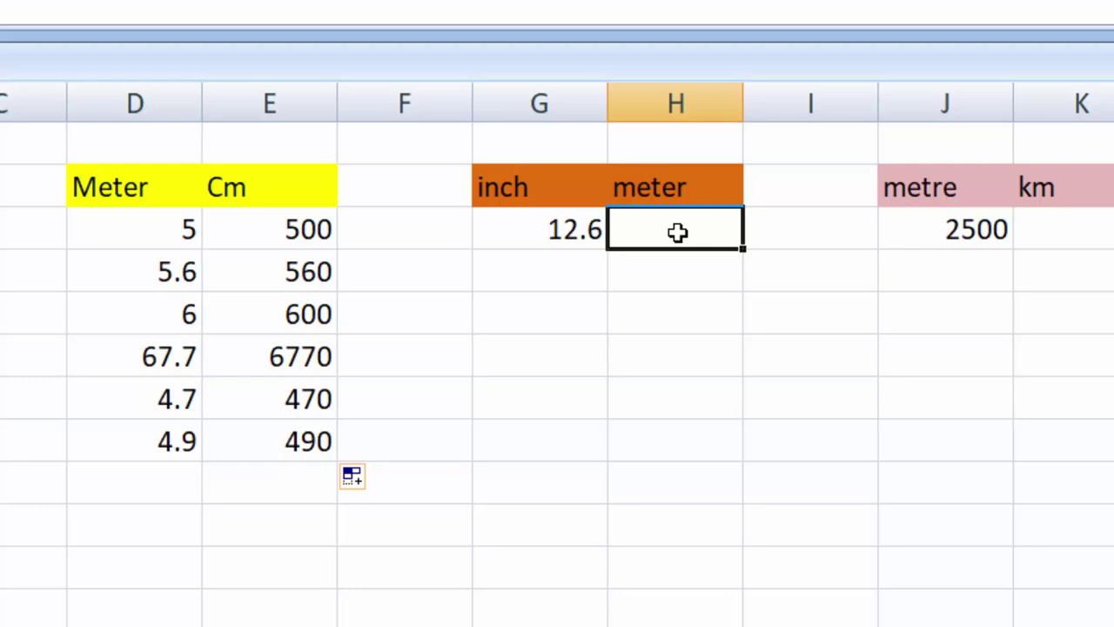
- Enter =CONVERT(G3,"in","m") in H3, fixing the too-few-arguments error, to get 0.32004
type("=")
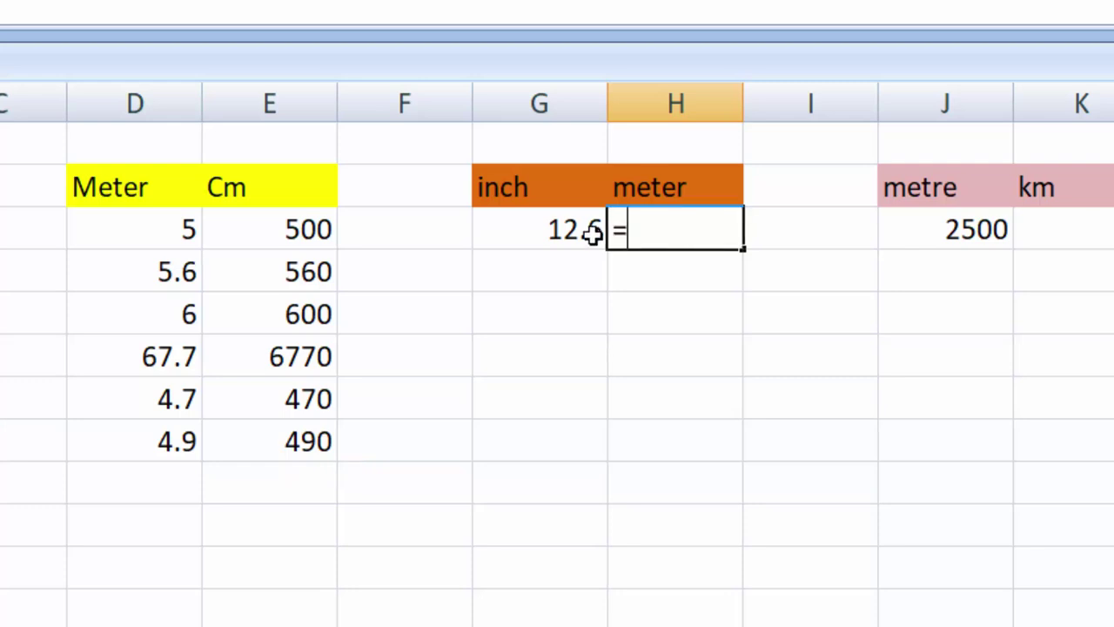
type("co")
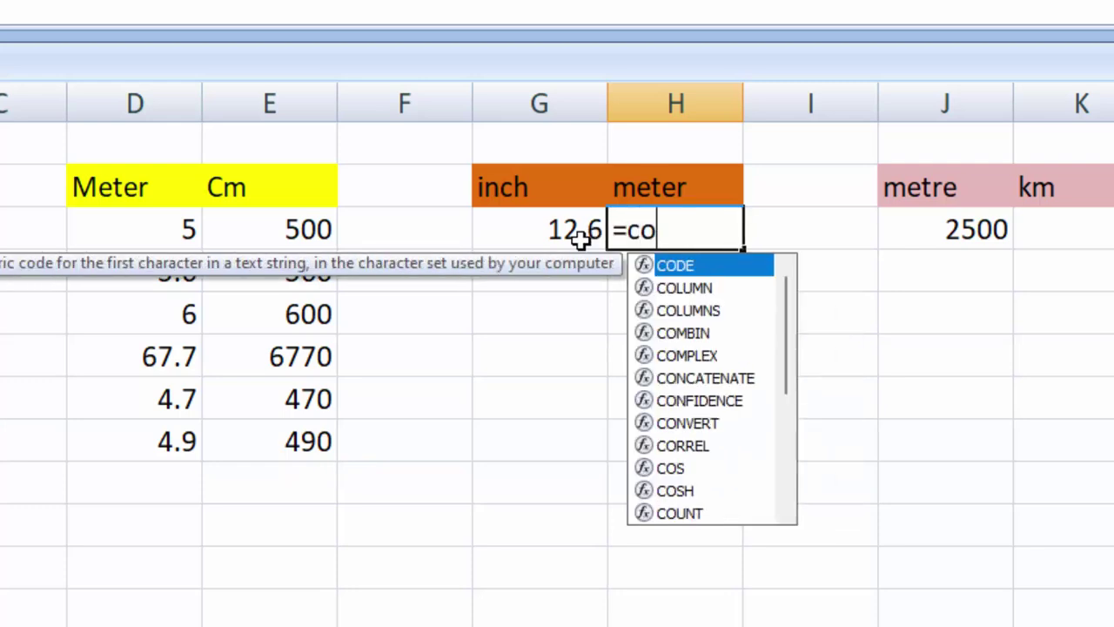
type("nvert")
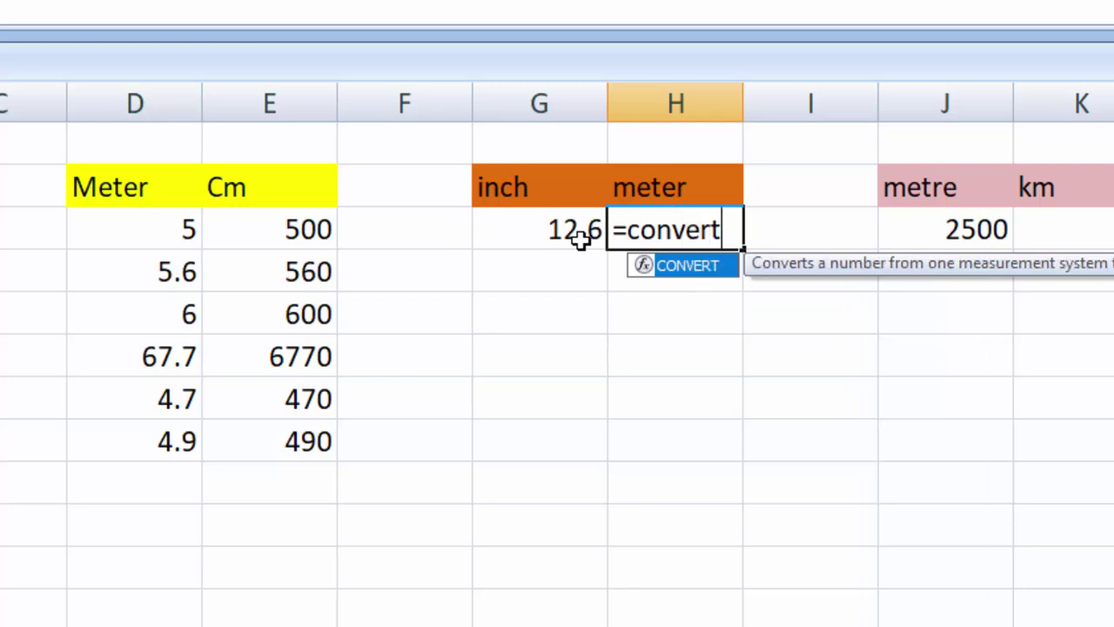
type("(")
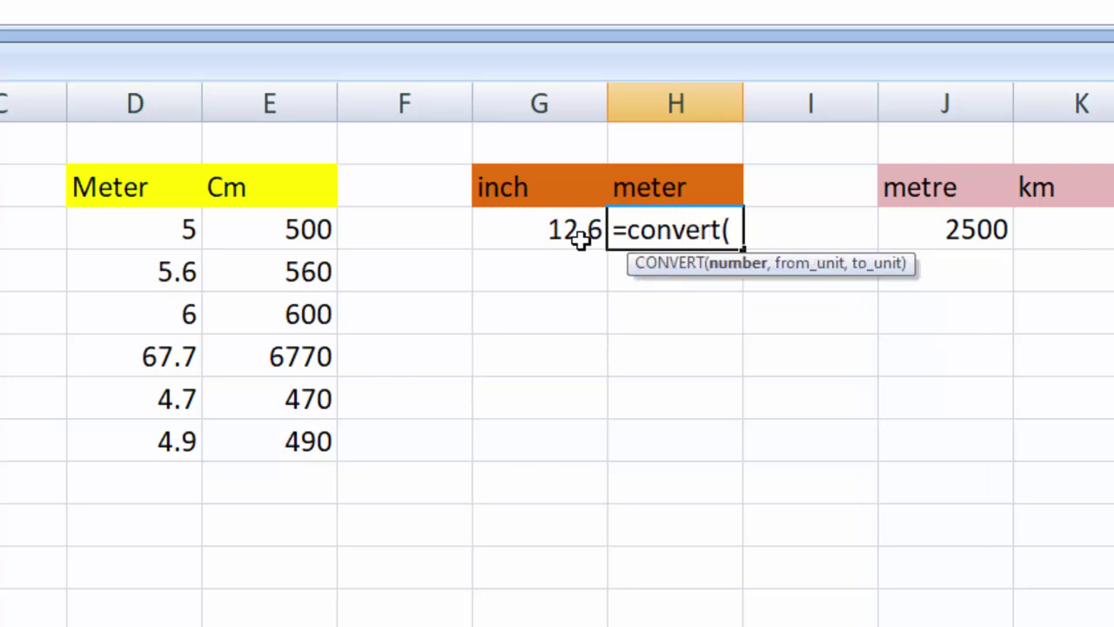
left_click(580, 241)
type(",")
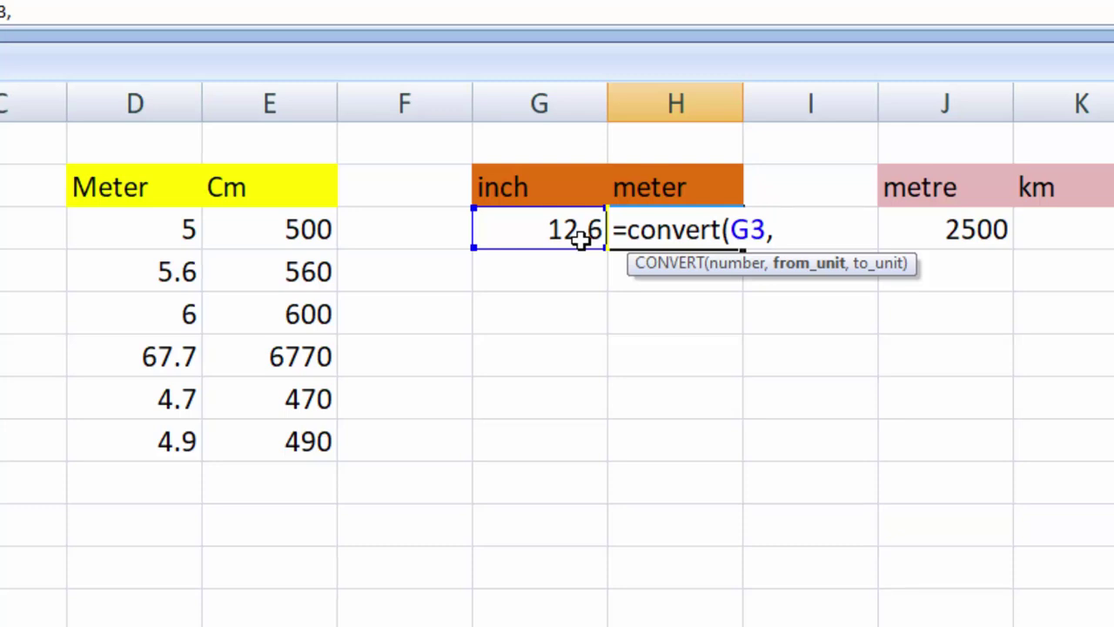
type("\"\"")
key("Return")
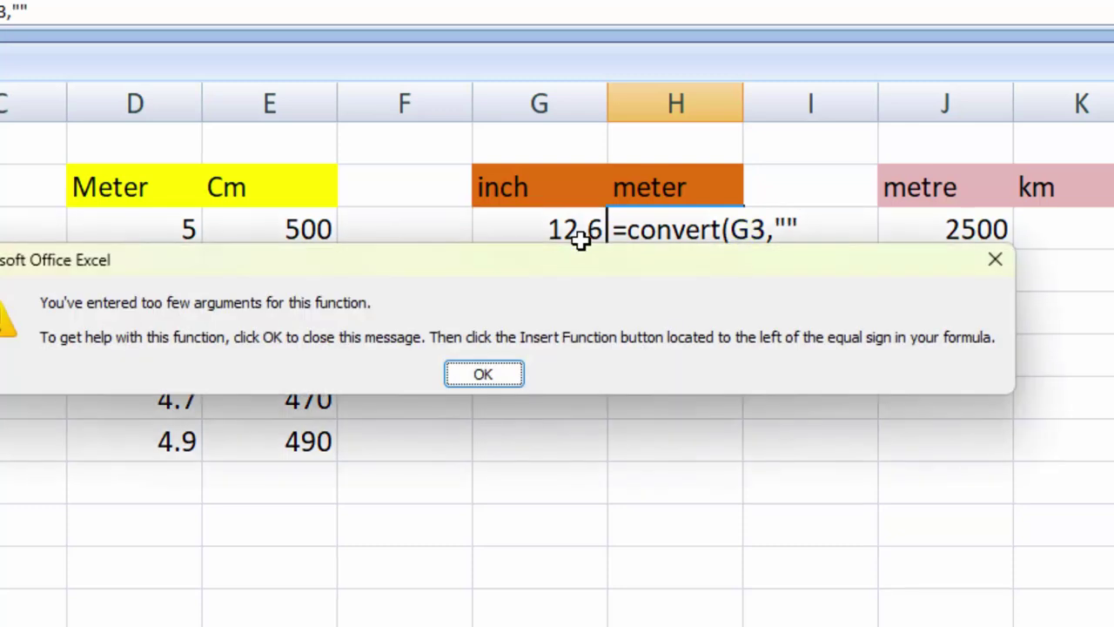
left_click(995, 261)
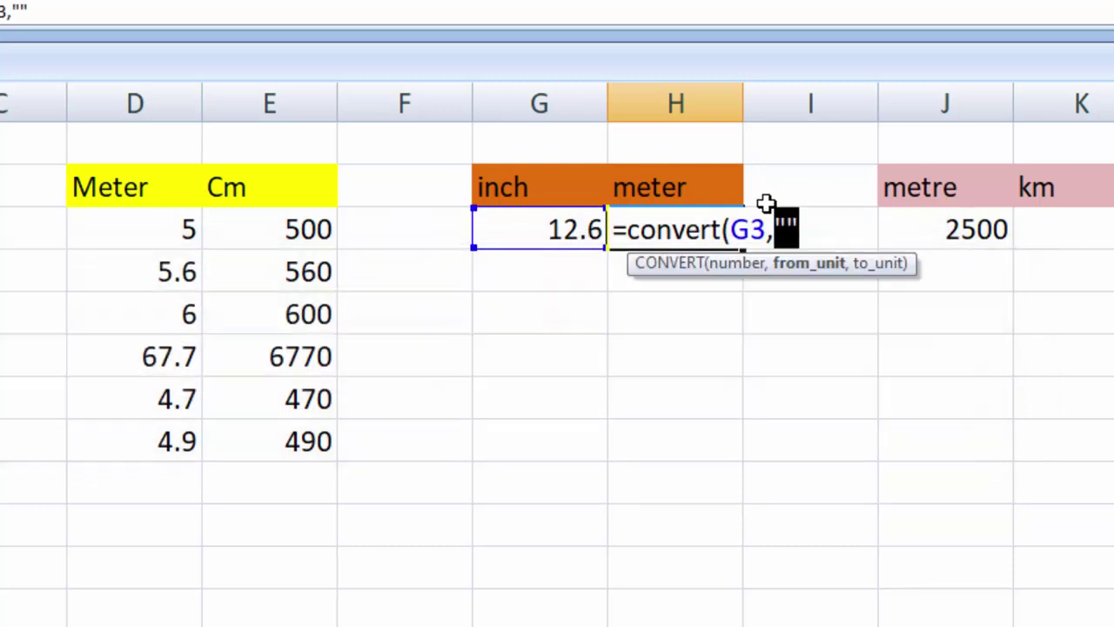
left_click(786, 229)
type("in")
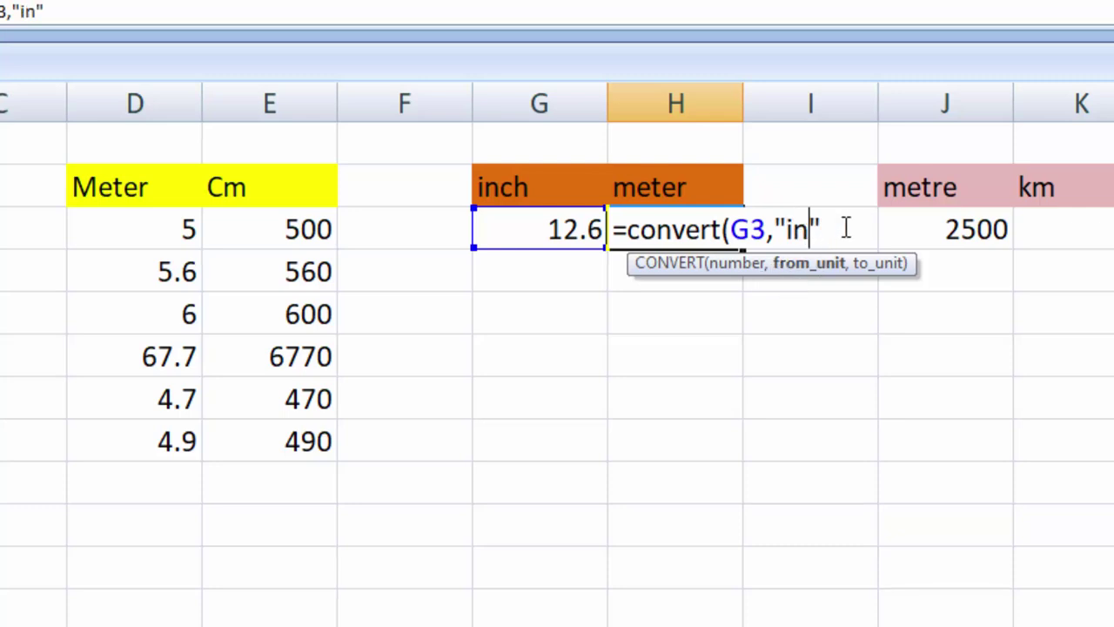
type(",")
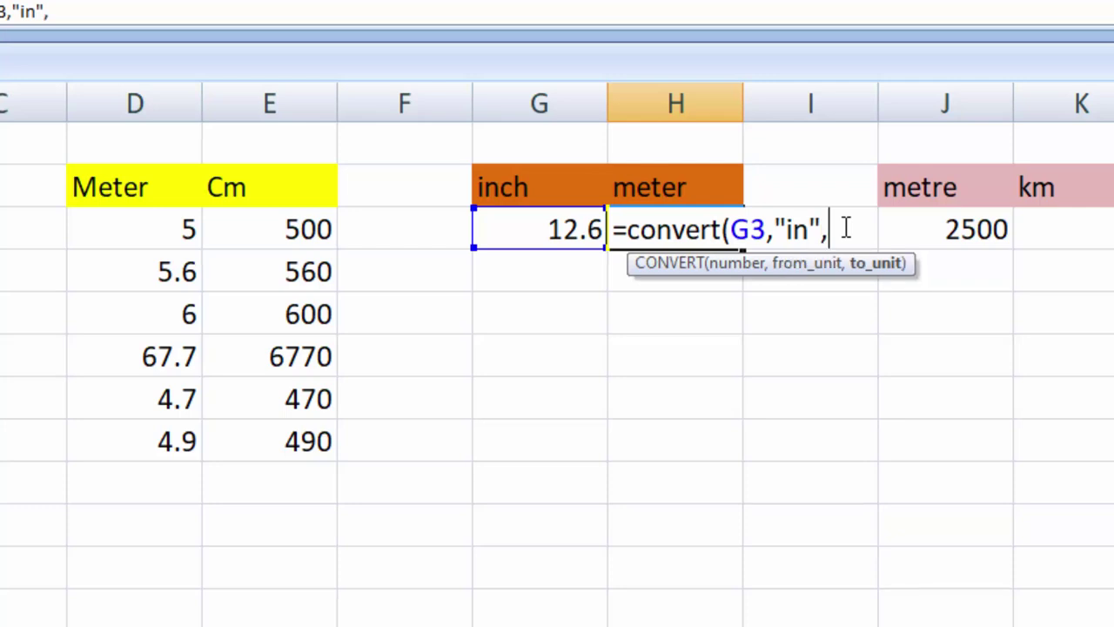
type("\"m")
type("\")")
key("Return")
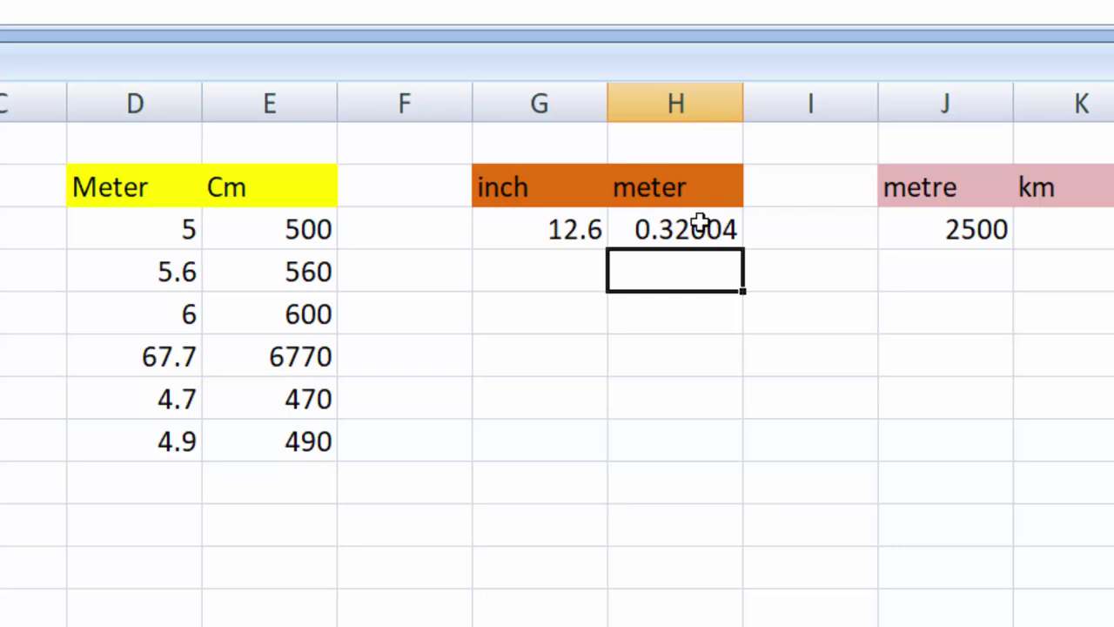
left_click(684, 230)
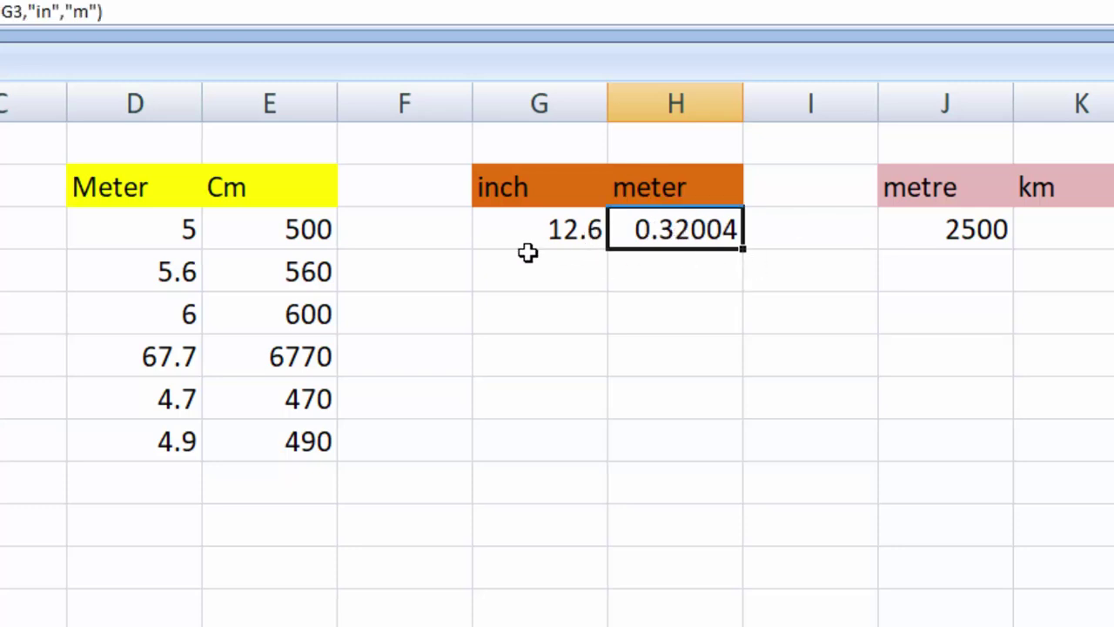
- Enter inch values 5.6, 5.9 and 4.9 in G4:G6 below 12.6
left_click(567, 224)
left_click(566, 269)
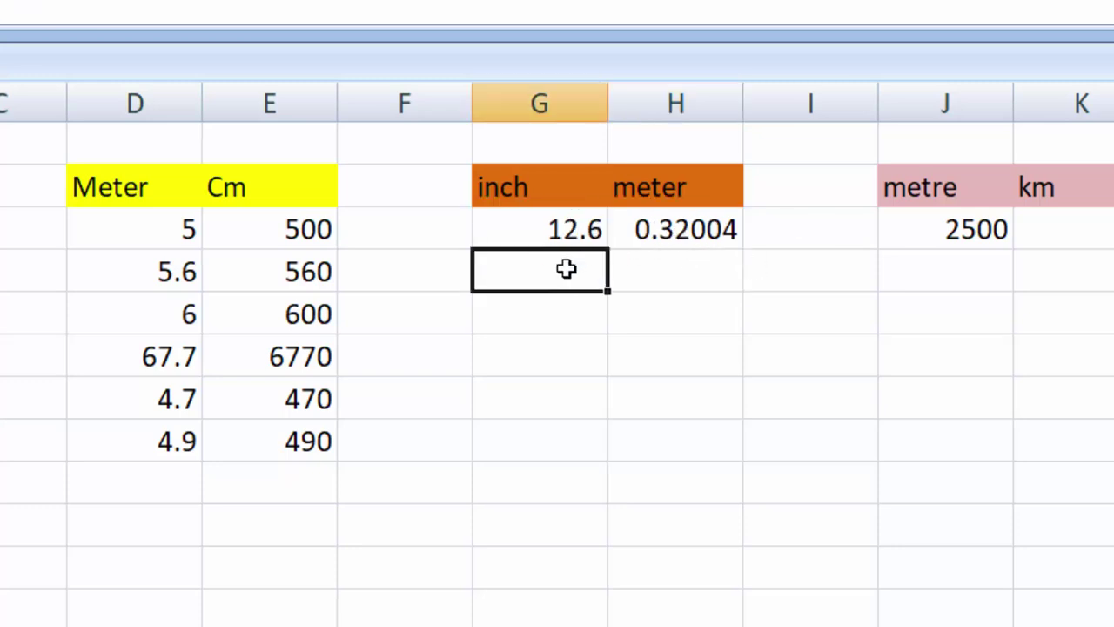
type("5.6")
key("Return")
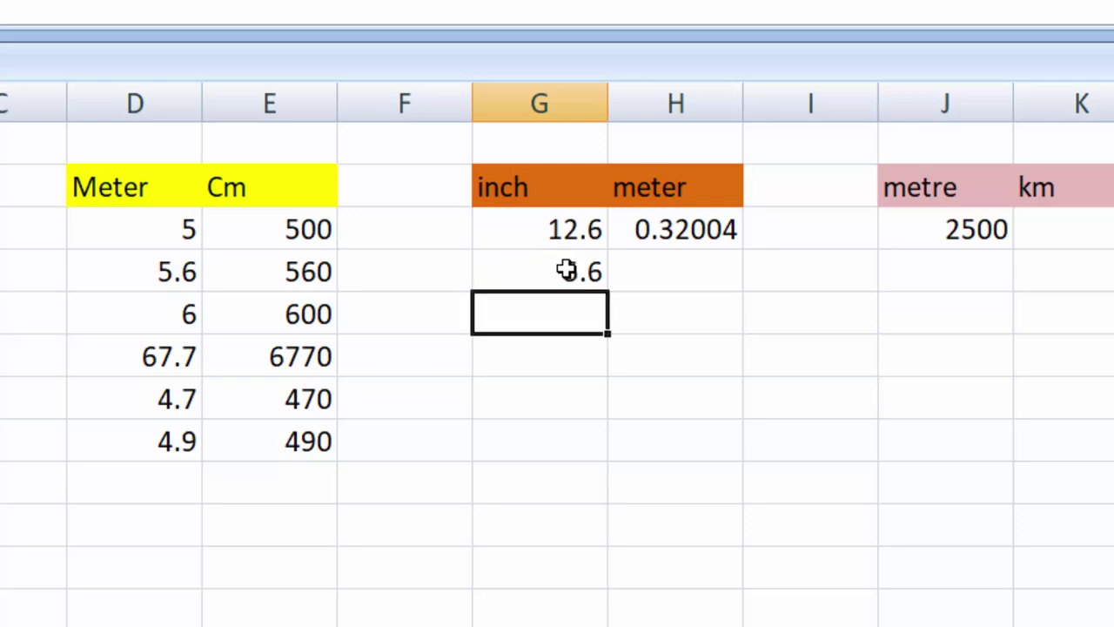
type("5.9")
key("Return")
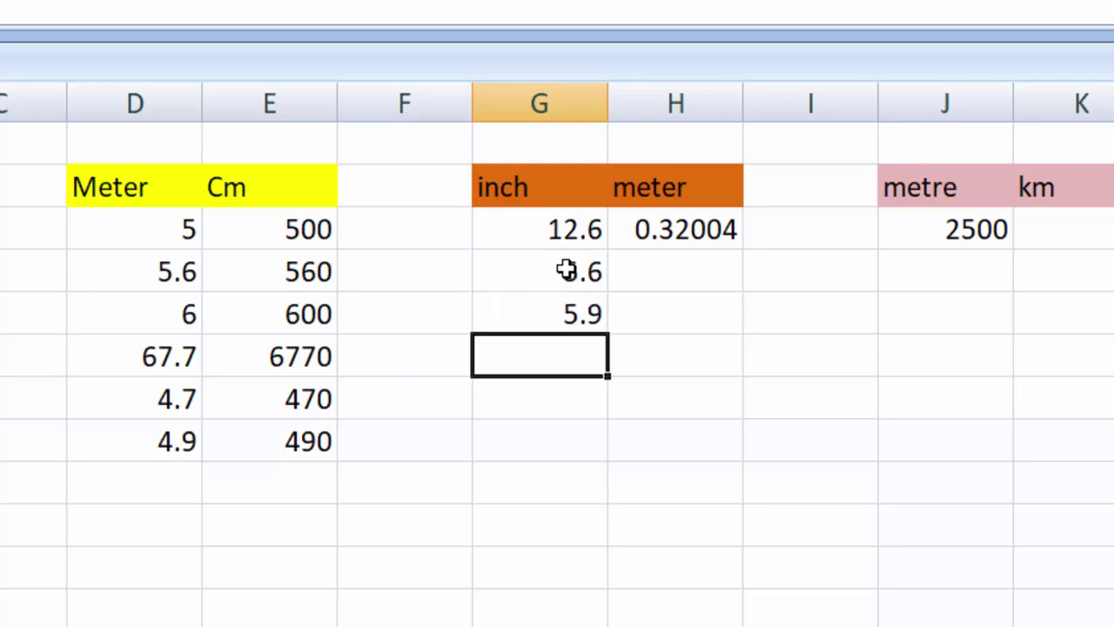
type("4.9")
key("Return")
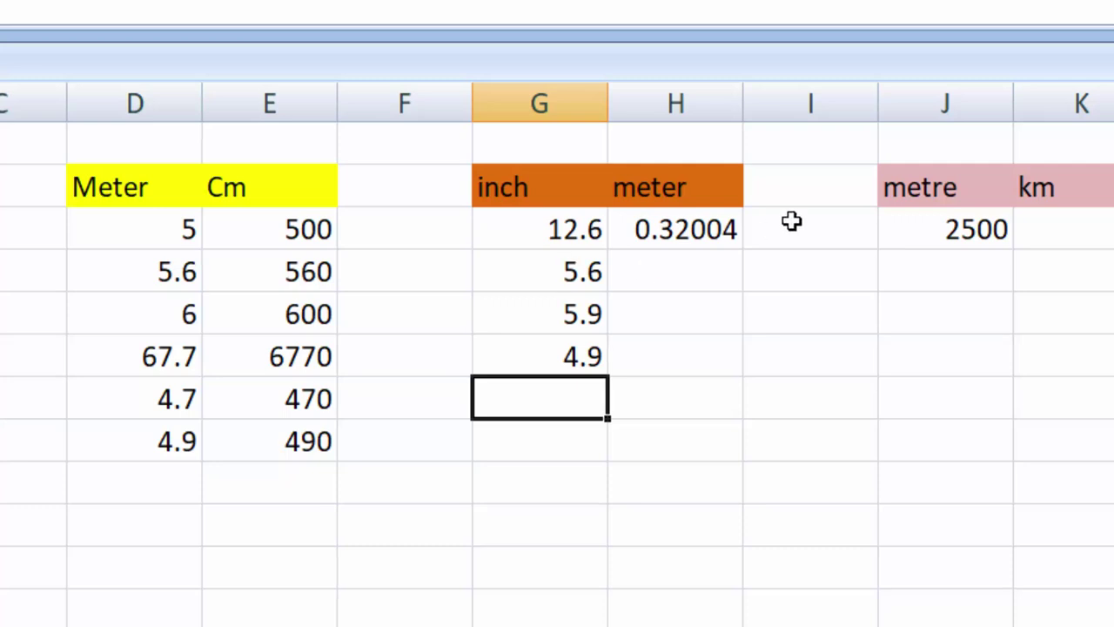
- Copy H3's meter conversion down to H6, giving 0.14224, 0.14986 and 0.12446
left_click(701, 241)
left_click_drag(741, 250, 737, 370)
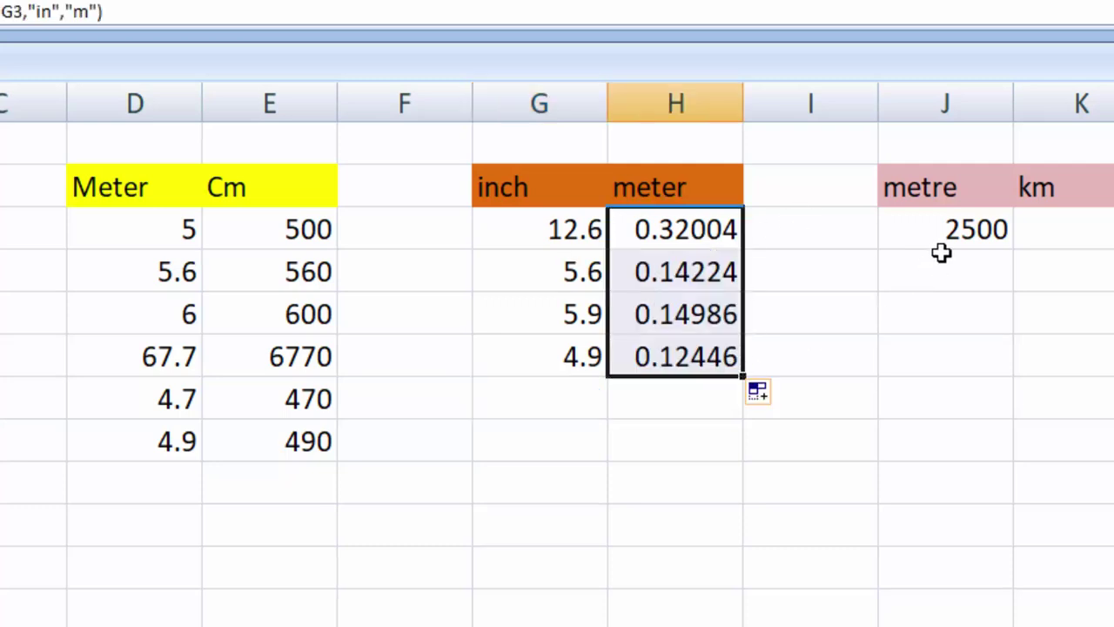
left_click(1092, 225)
- Enter =CONVERT(J3,"m","km") in K3 so 2500 metres shows as 2.5 km
type("=")
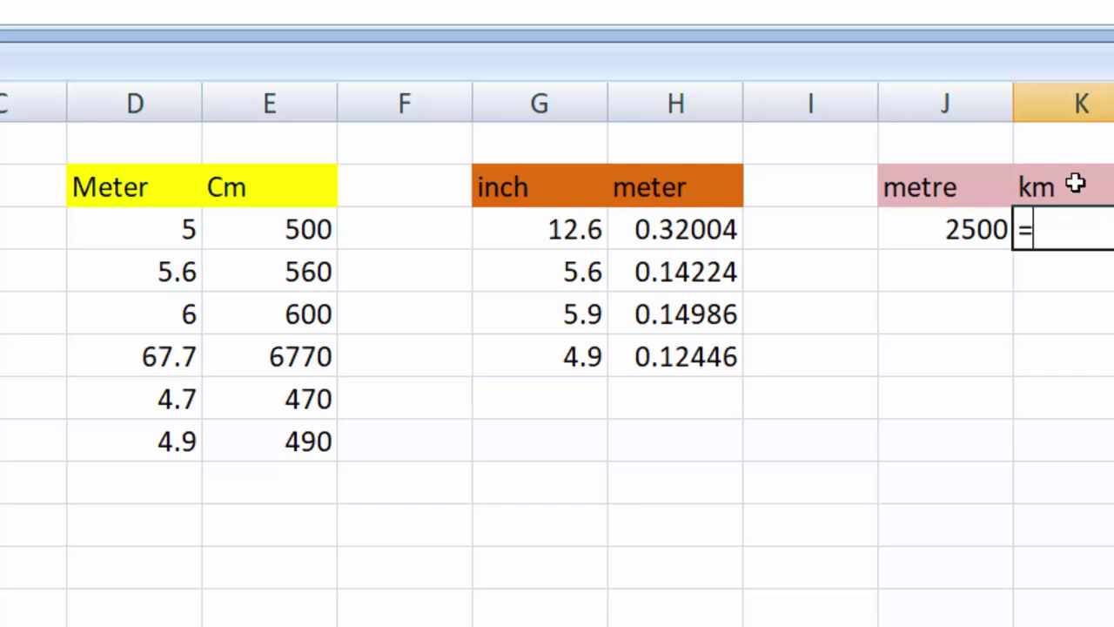
type("conv")
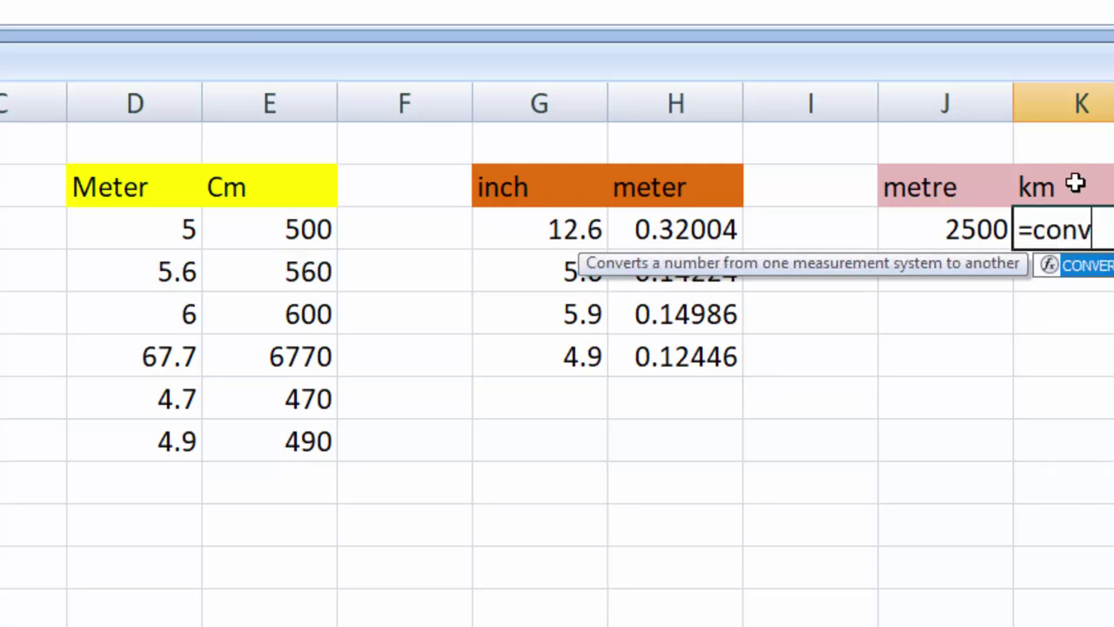
key("Tab")
left_click(966, 237)
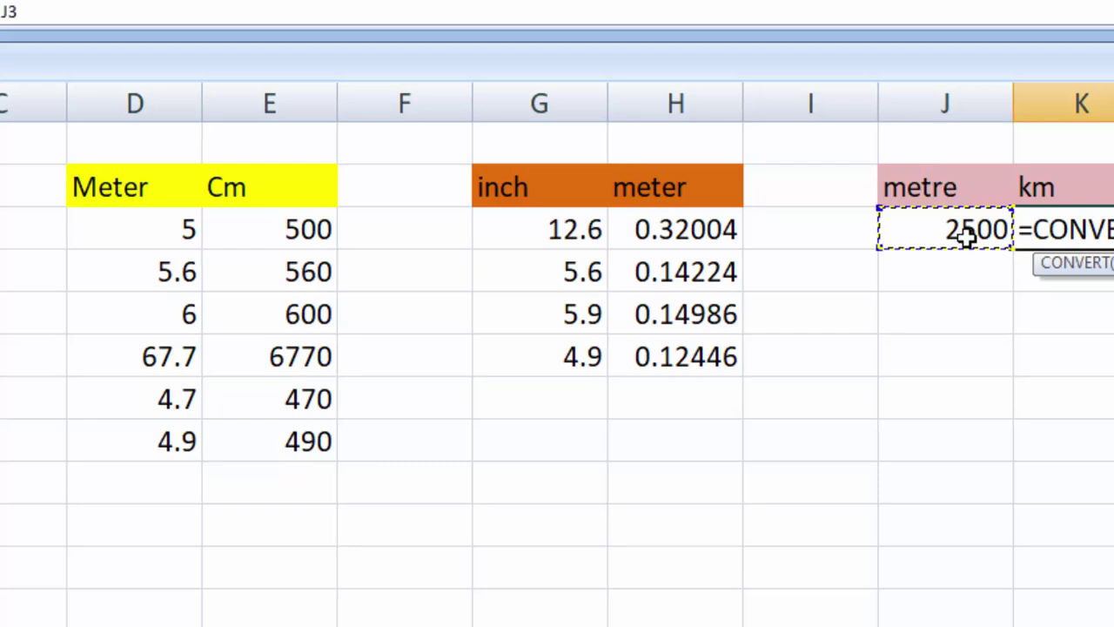
type(",")
type("m\"")
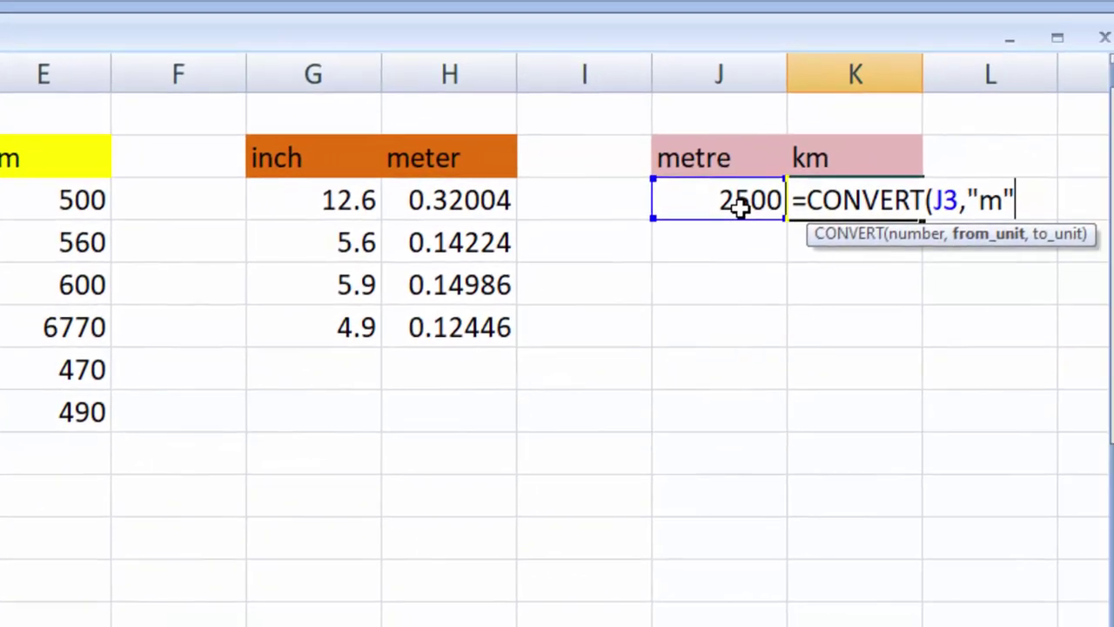
type(",\"")
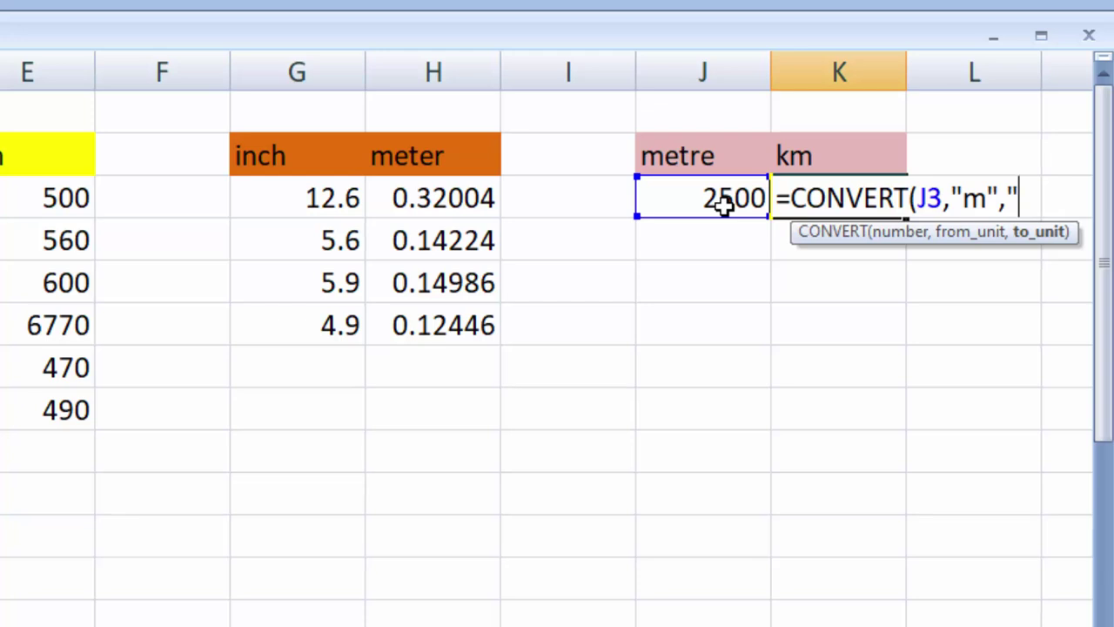
type("km")
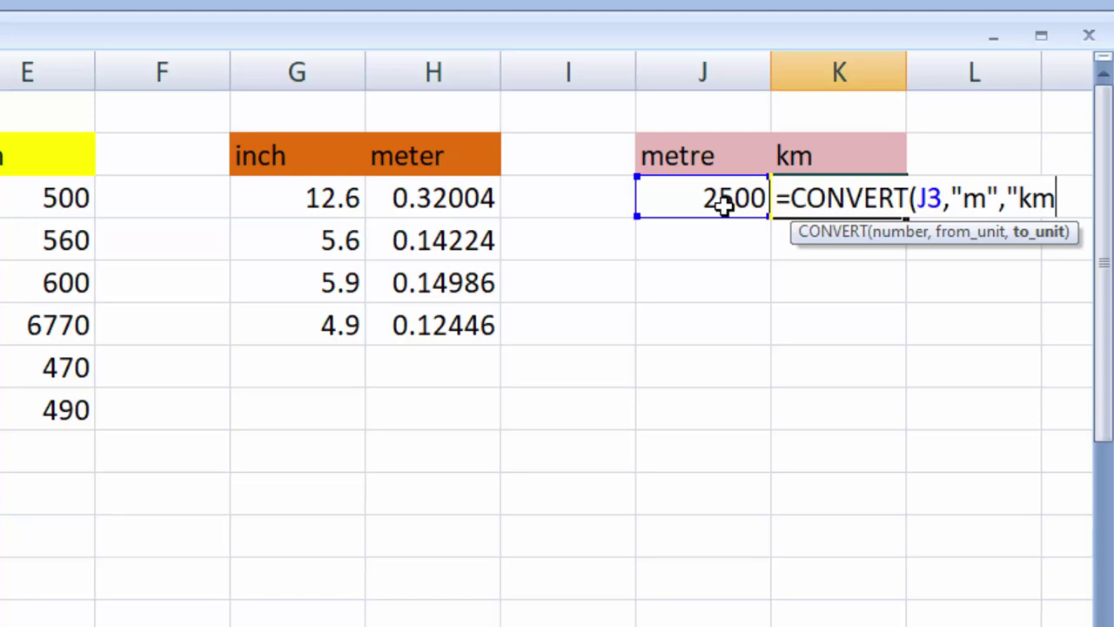
type("\")")
key("Return")
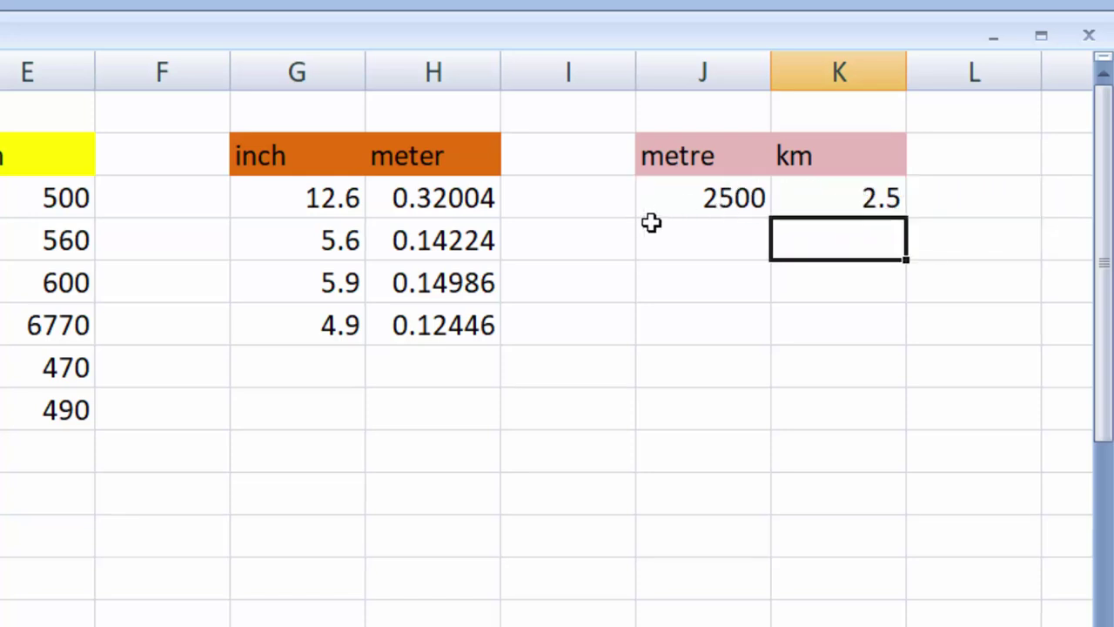
- Enter 6.8 in J4 and copy K3's km formula to K4, giving 0.0068
left_click(700, 237)
type("6.")
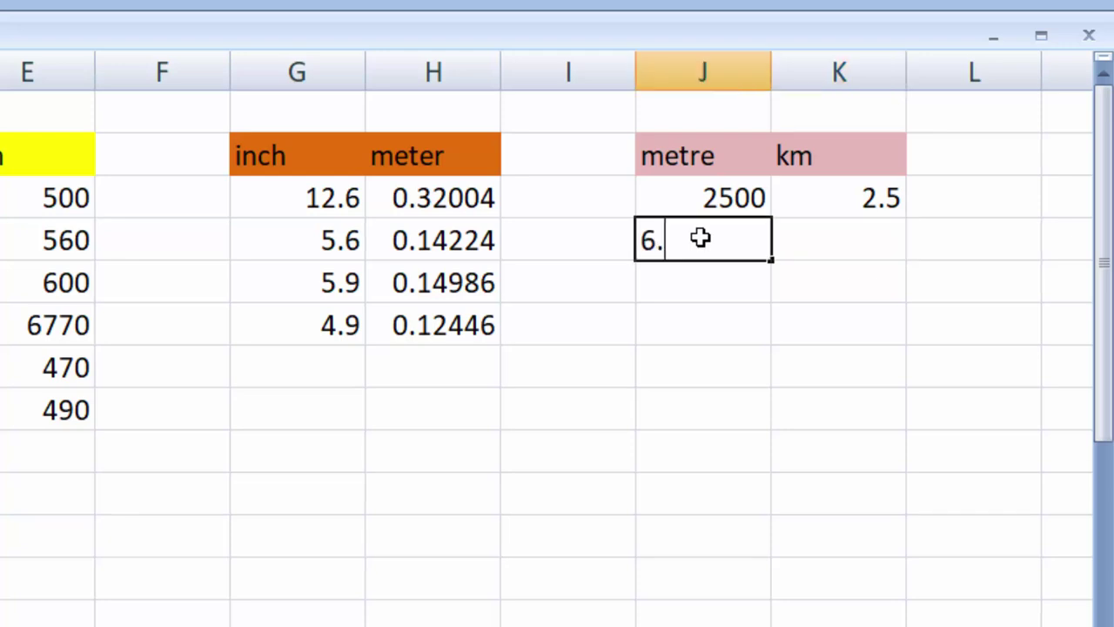
type("8")
key("Return")
left_click(882, 202)
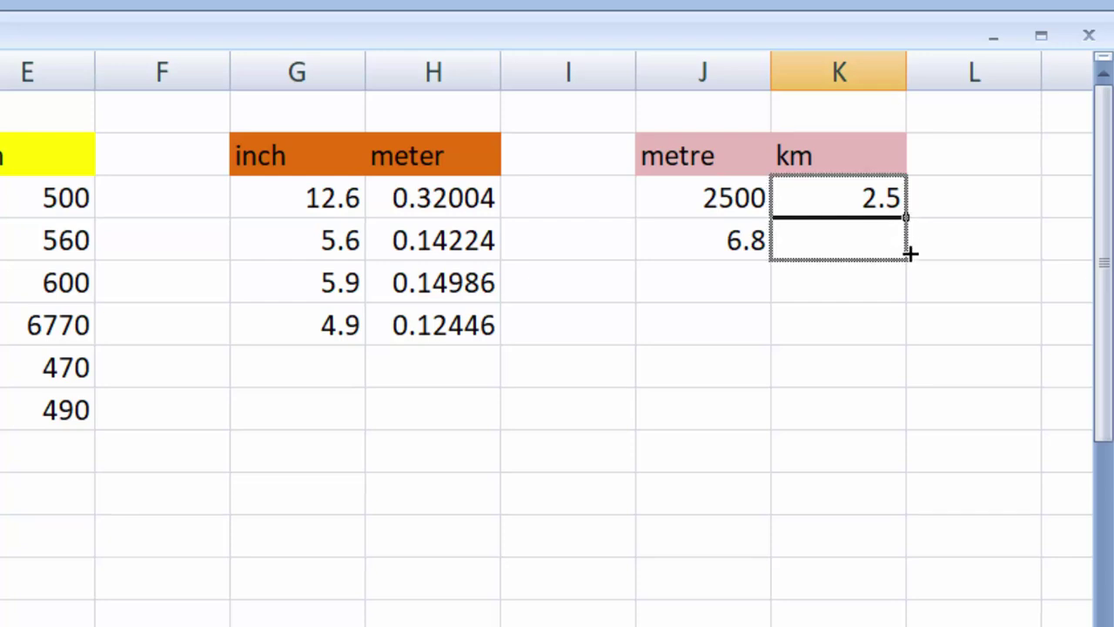
left_click_drag(908, 228, 910, 252)
left_click(845, 286)
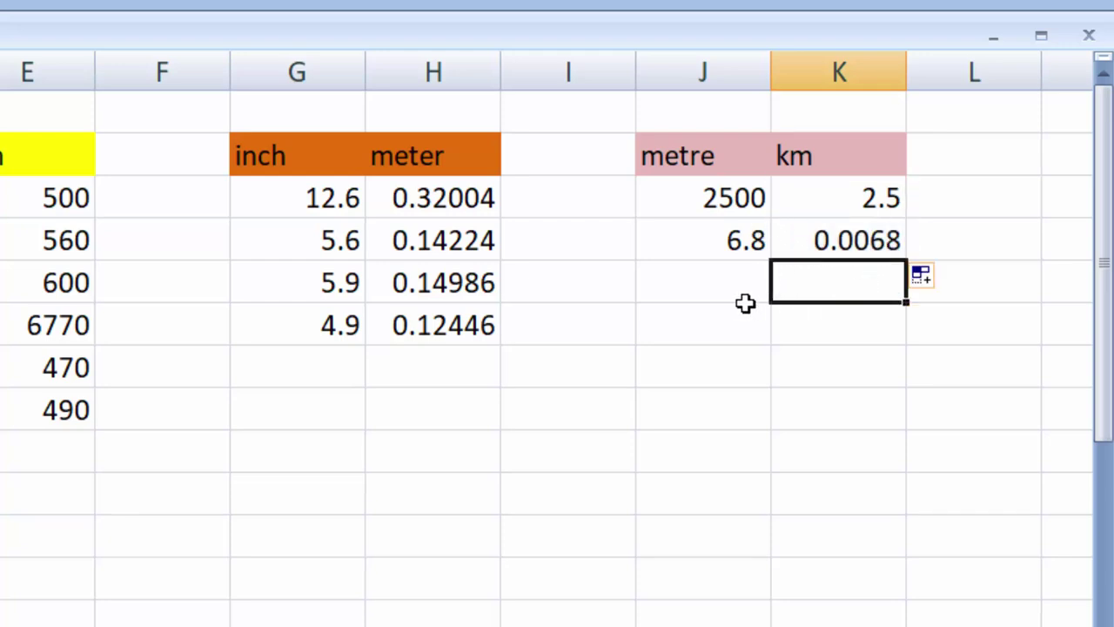